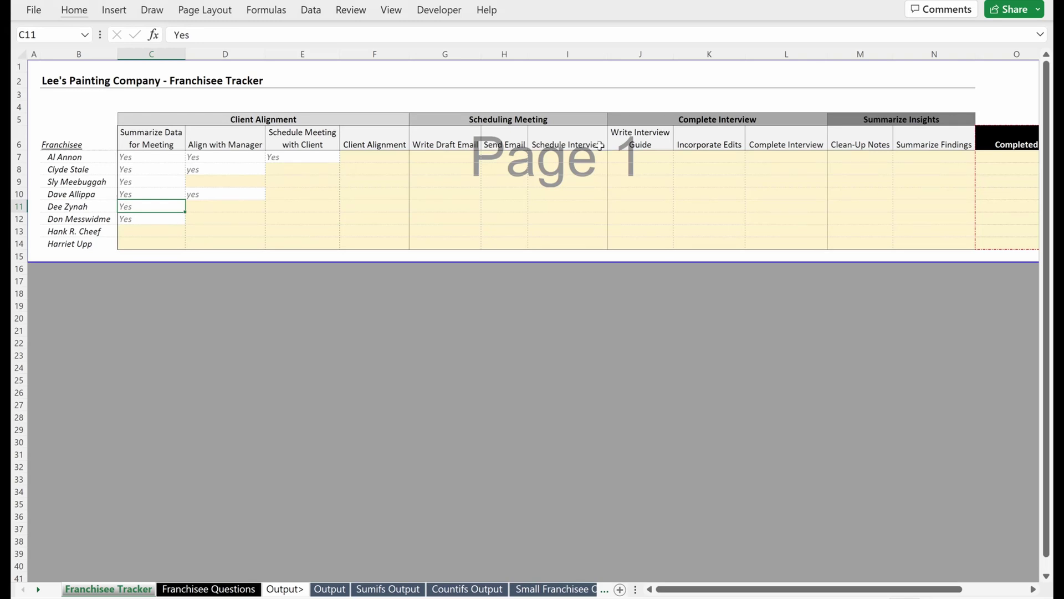
Step: Add two new sheets and enter 100, 100, 400, 900 in B2:B5 on Sheet11
{"action": "key", "text": "shift+F11"}
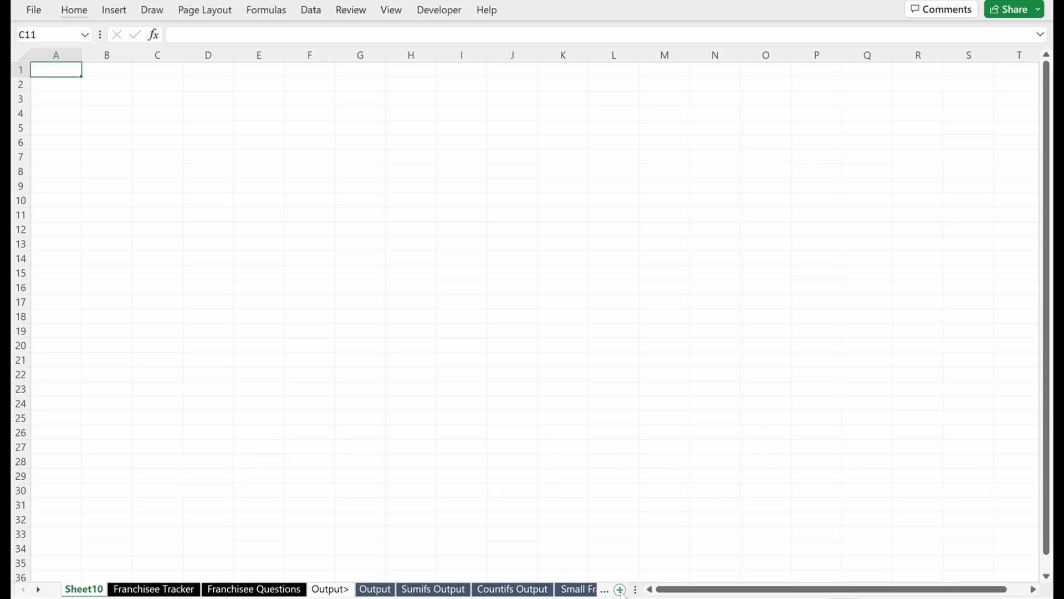
{"action": "key", "text": "shift+F11"}
{"action": "left_click", "coordinate": [101, 88]}
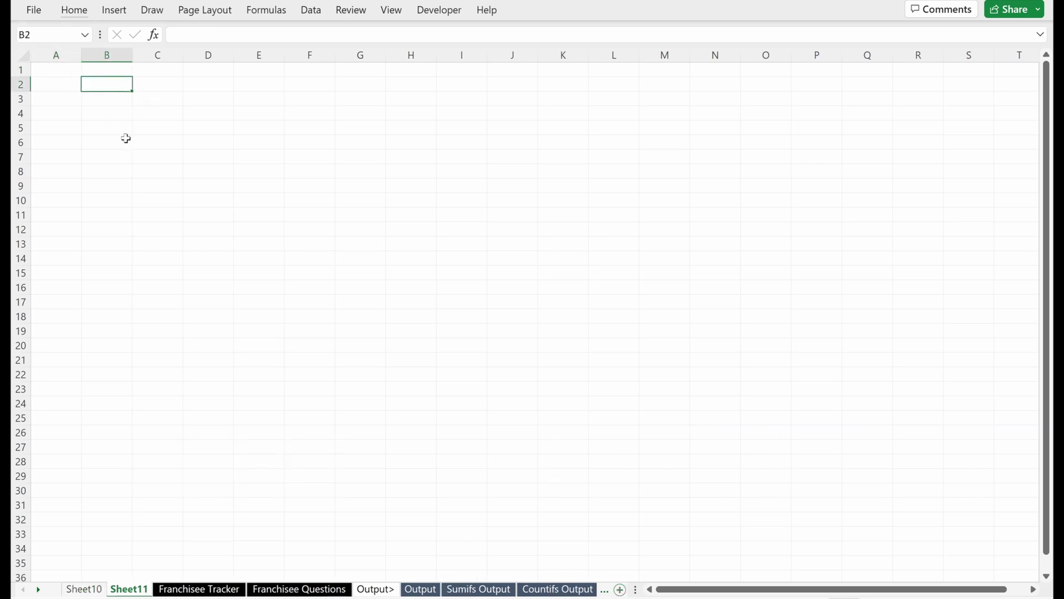
{"action": "type", "text": "100"}
{"action": "key", "text": "Return"}
{"action": "type", "text": "100"}
{"action": "key", "text": "Return"}
{"action": "type", "text": "400"}
{"action": "key", "text": "Return"}
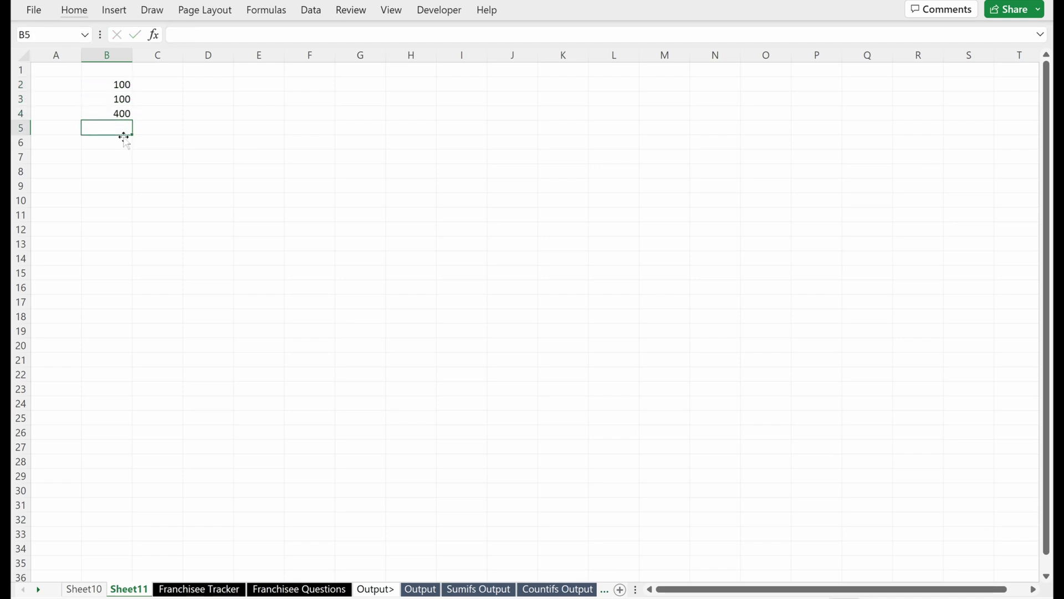
{"action": "type", "text": "900"}
{"action": "key", "text": "Return"}
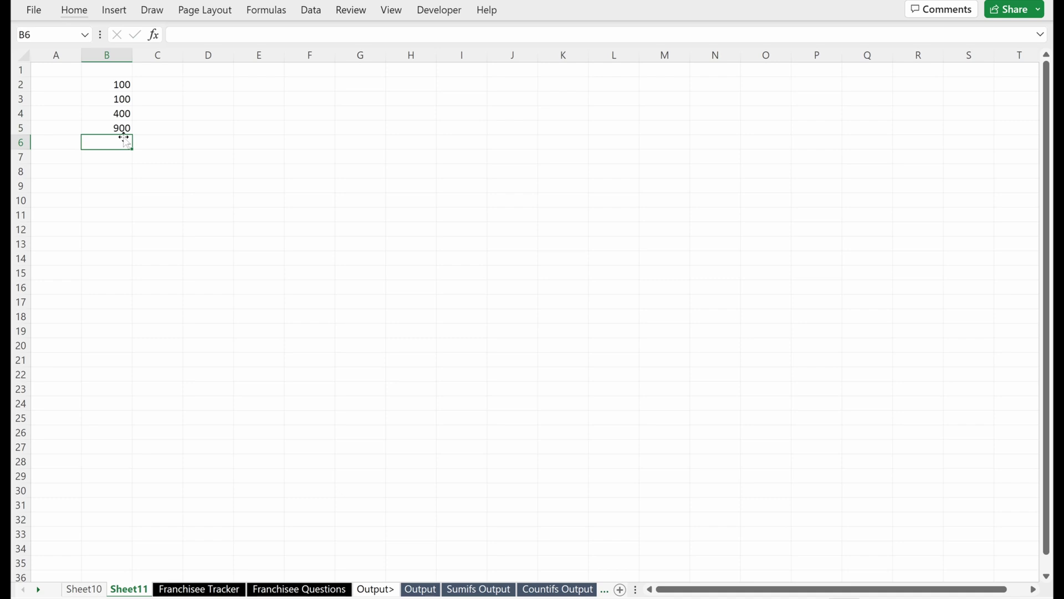
Step: Total B2:B5 in B6 with AutoSum and make the 1500 result bold
{"action": "key", "text": "alt+equal"}
{"action": "key", "text": "Return"}
{"action": "left_click", "coordinate": [125, 142]}
{"action": "key", "text": "ctrl+b"}
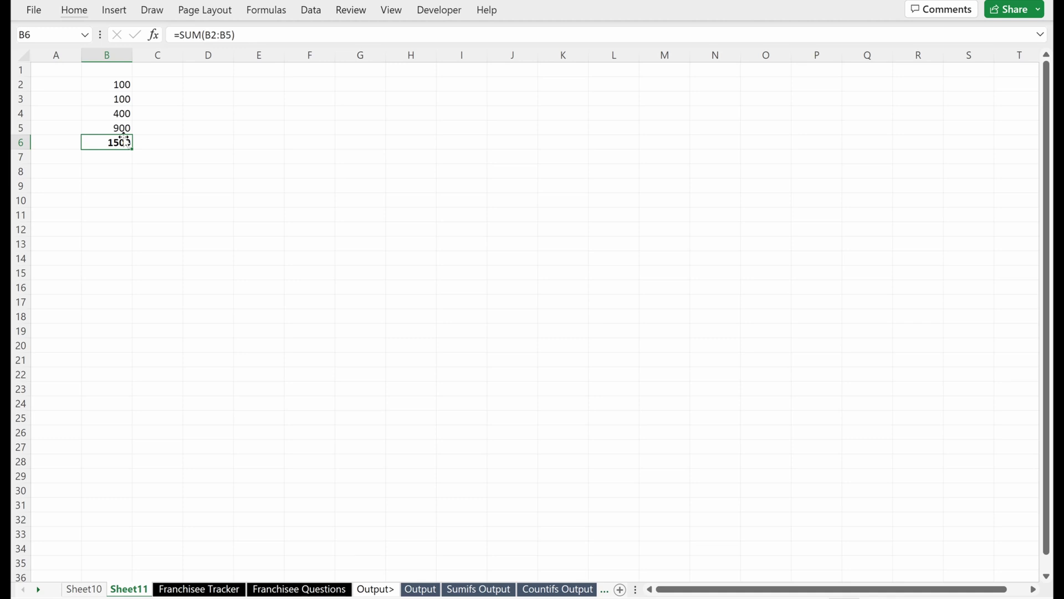
Step: Copy B2:B6 and paste it into D2:D6
{"action": "key", "text": "ctrl+shift+Up"}
{"action": "key", "text": "ctrl+c"}
{"action": "key", "text": "Right"}
{"action": "key", "text": "Up"}
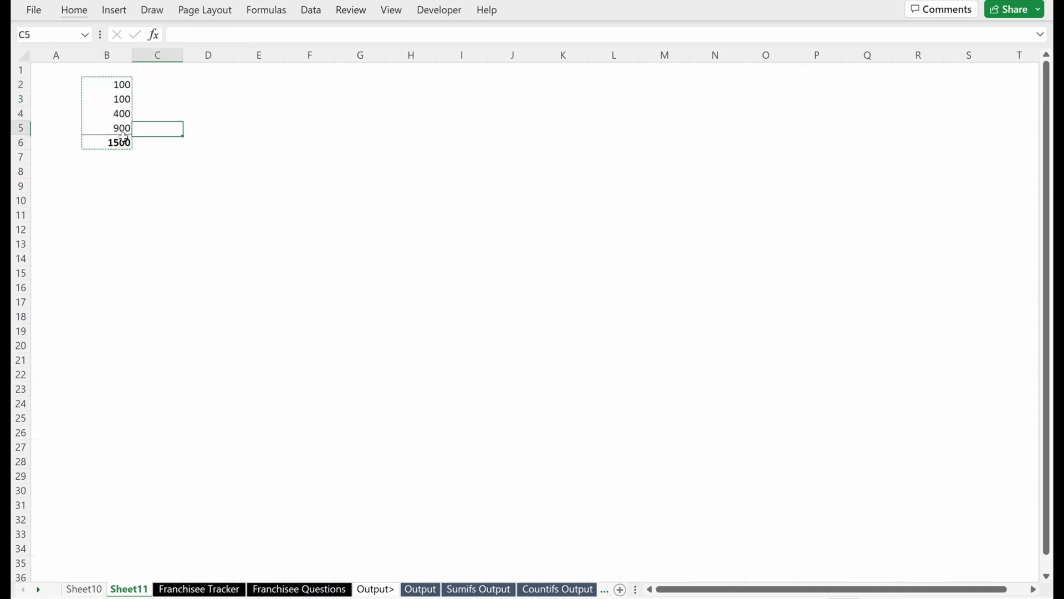
{"action": "key", "text": "Up"}
{"action": "key", "text": "Right"}
{"action": "key", "text": "Up"}
Step: Inspect each pasted cell in D2:D6, including the SUM formula in the D6 total
{"action": "key", "text": "Up"}
{"action": "key", "text": "ctrl+v"}
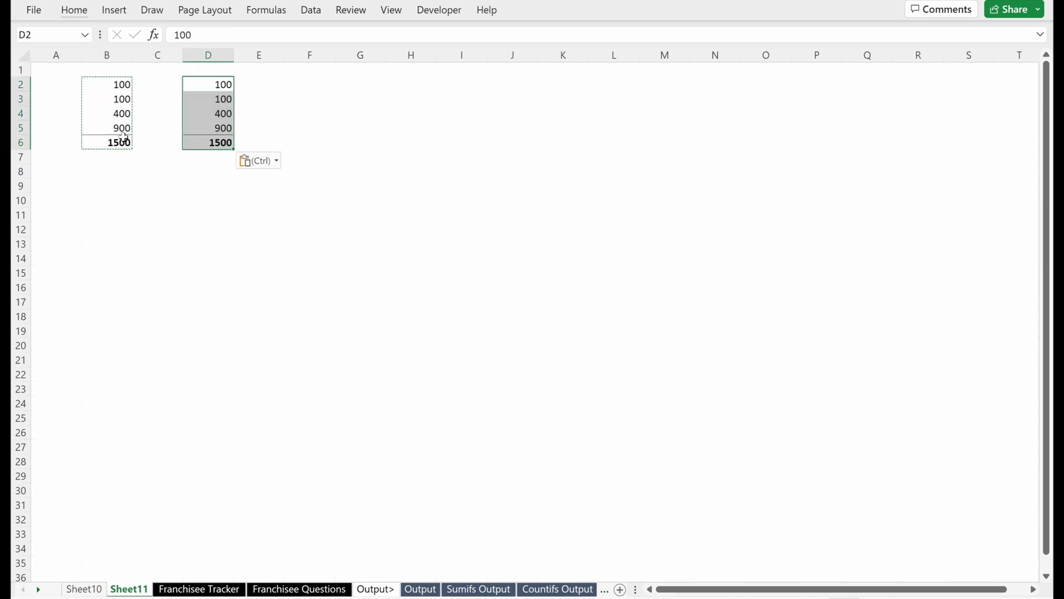
{"action": "key", "text": "Down"}
{"action": "key", "text": "Escape"}
{"action": "key", "text": "Up"}
{"action": "key", "text": "F2"}
{"action": "key", "text": "Escape"}
{"action": "key", "text": "Down"}
{"action": "key", "text": "F2"}
{"action": "key", "text": "Escape"}
{"action": "key", "text": "Down"}
{"action": "key", "text": "F2"}
{"action": "key", "text": "Escape"}
{"action": "key", "text": "Down"}
{"action": "key", "text": "F2"}
{"action": "key", "text": "Escape"}
{"action": "key", "text": "Down"}
{"action": "key", "text": "shift+Up"}
{"action": "key", "text": "shift+Down"}
{"action": "key", "text": "F2"}
{"action": "key", "text": "Escape"}
Step: Copy B2:B6 again and paste it into E2:E6
{"action": "key", "text": "Left"}
{"action": "key", "text": "Left"}
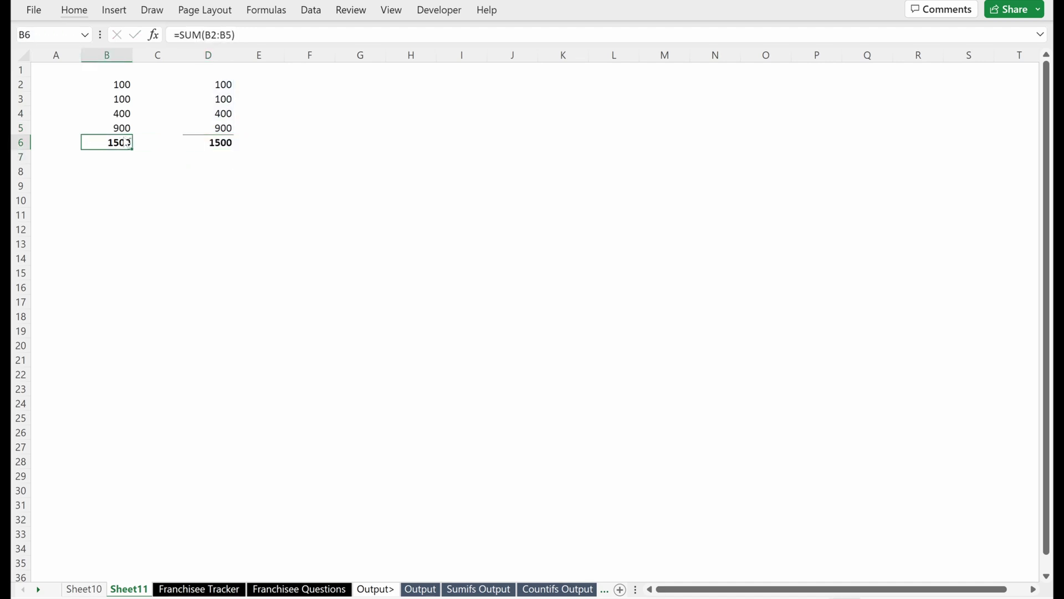
{"action": "key", "text": "shift+Up"}
{"action": "key", "text": "shift+Up"}
{"action": "key", "text": "shift+Up"}
{"action": "key", "text": "shift+Up"}
{"action": "key", "text": "ctrl+c"}
{"action": "key", "text": "Right"}
{"action": "key", "text": "Right"}
{"action": "key", "text": "Up"}
{"action": "key", "text": "Right"}
{"action": "key", "text": "Up"}
{"action": "key", "text": "Up"}
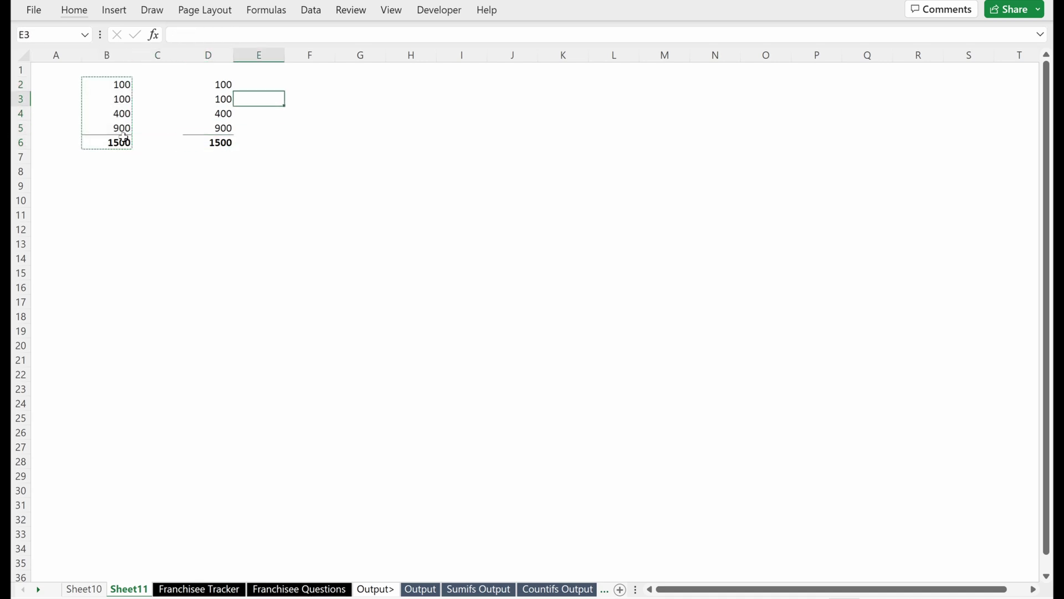
{"action": "key", "text": "Up"}
{"action": "key", "text": "ctrl+v"}
{"action": "key", "text": "Down"}
{"action": "key", "text": "Down"}
Step: Copy B2:B6 once more and go to G2 for the next paste
{"action": "key", "text": "Left"}
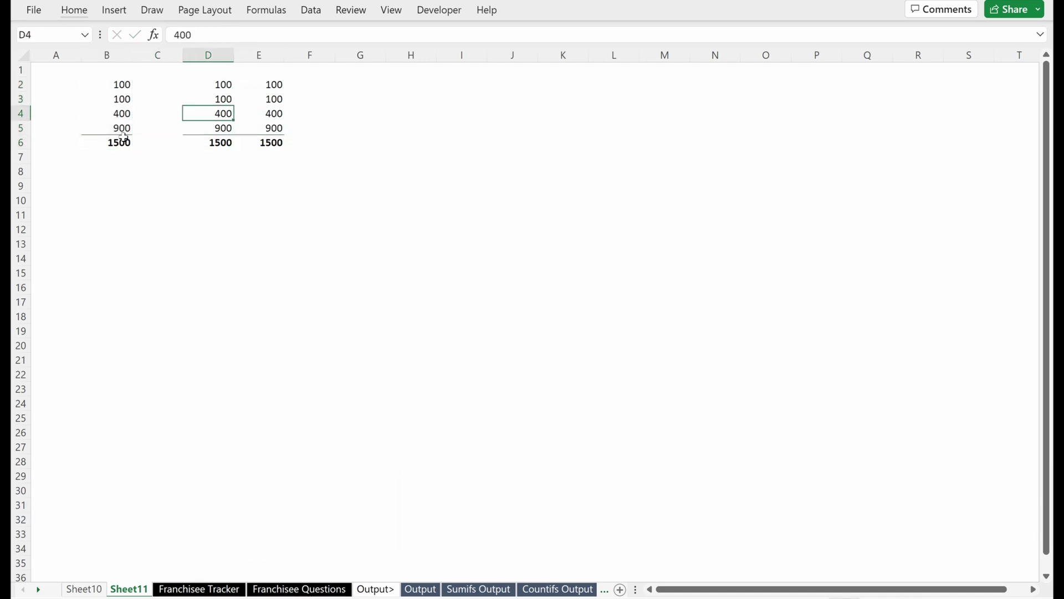
{"action": "key", "text": "Left"}
{"action": "key", "text": "Left"}
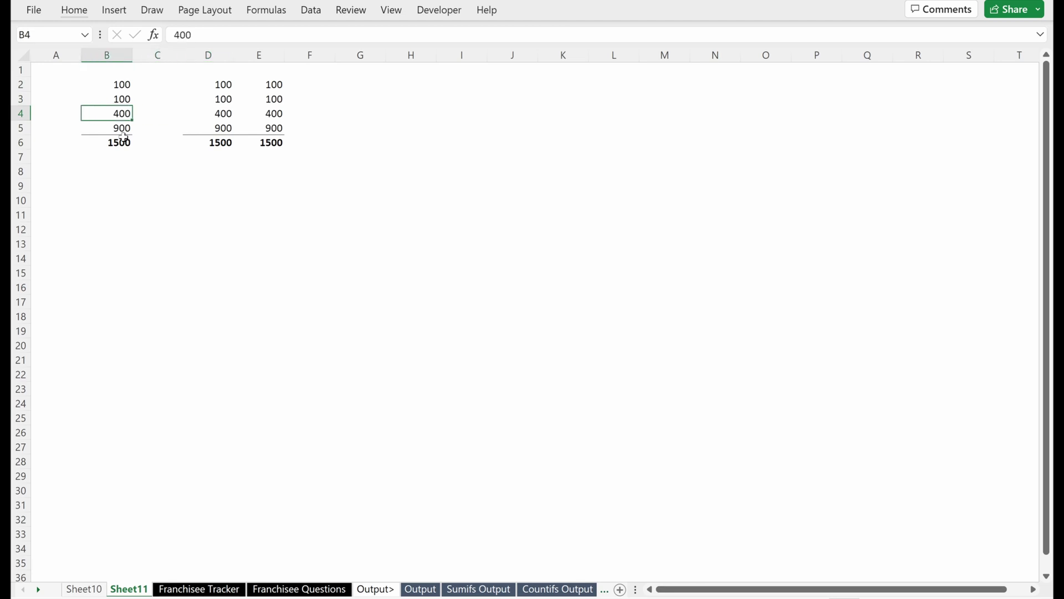
{"action": "key", "text": "Up"}
{"action": "key", "text": "Up"}
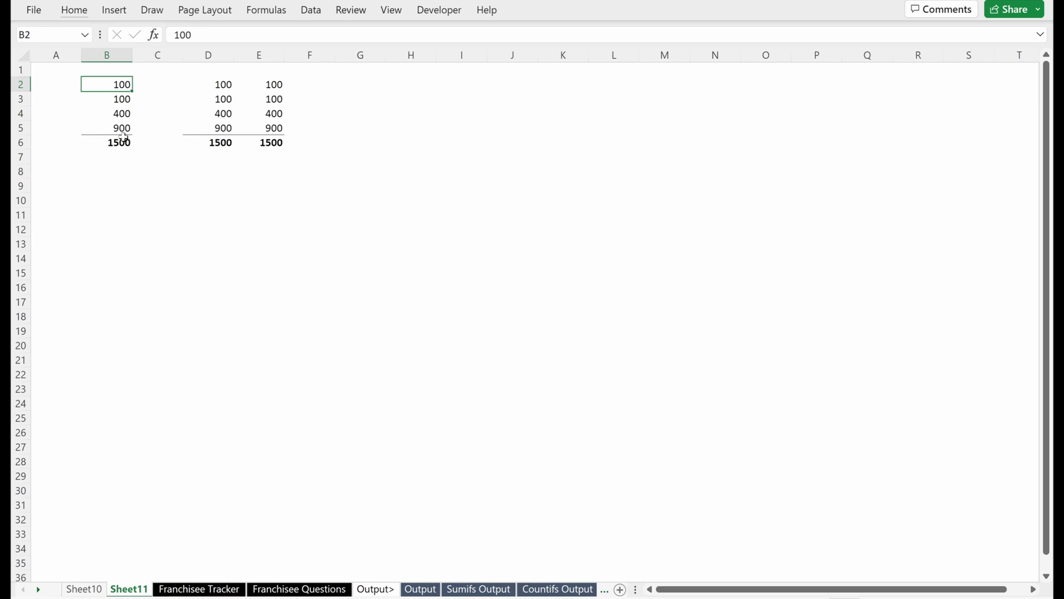
{"action": "key", "text": "ctrl+shift+Down"}
{"action": "key", "text": "ctrl+c"}
{"action": "key", "text": "Right"}
{"action": "key", "text": "Right"}
{"action": "key", "text": "Right"}
{"action": "key", "text": "Right"}
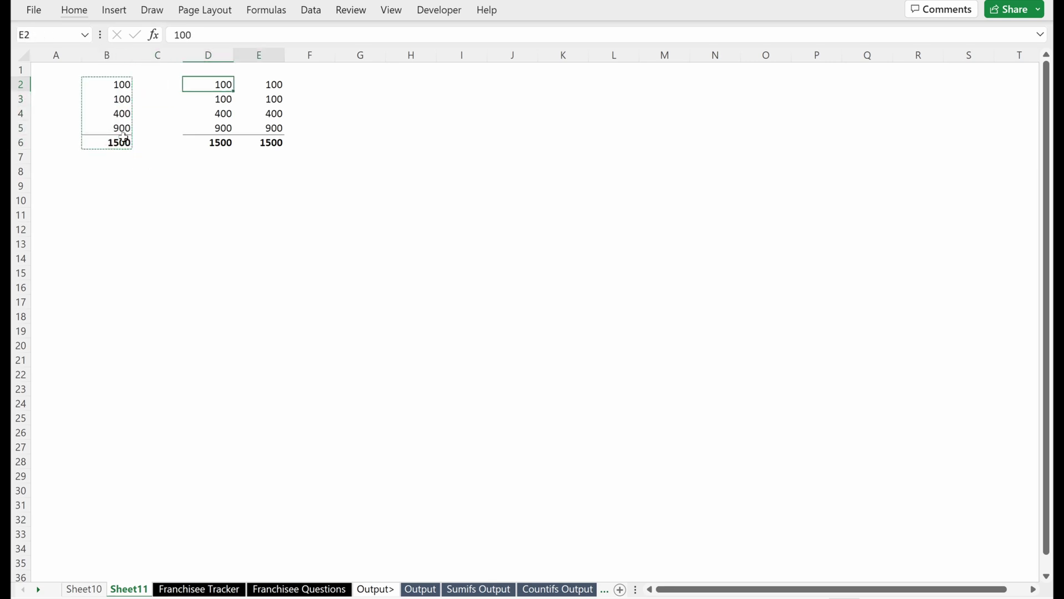
{"action": "key", "text": "Right"}
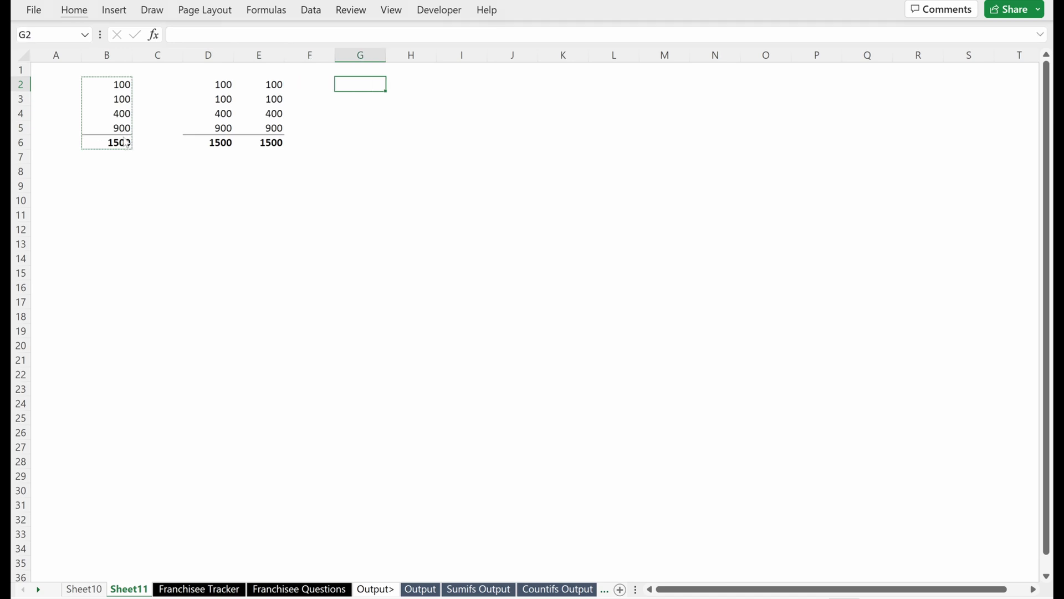
Step: Paste values only into G2:G6 and confirm G6 holds a plain 1500, not a formula
{"action": "key", "text": "ctrl+alt+v"}
{"action": "key", "text": "v"}
{"action": "key", "text": "Return"}
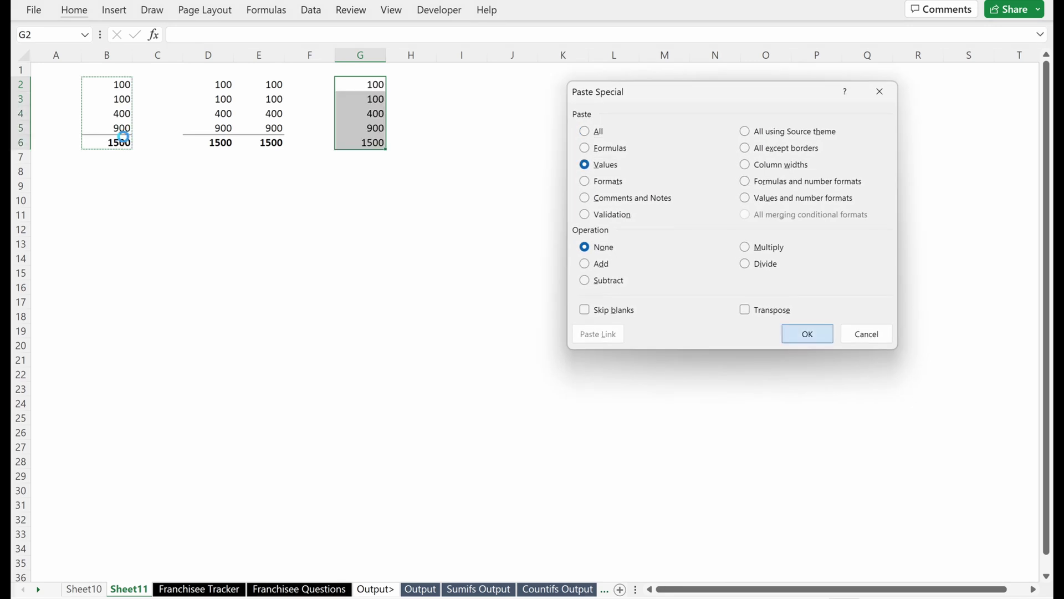
{"action": "key", "text": "ctrl+Down"}
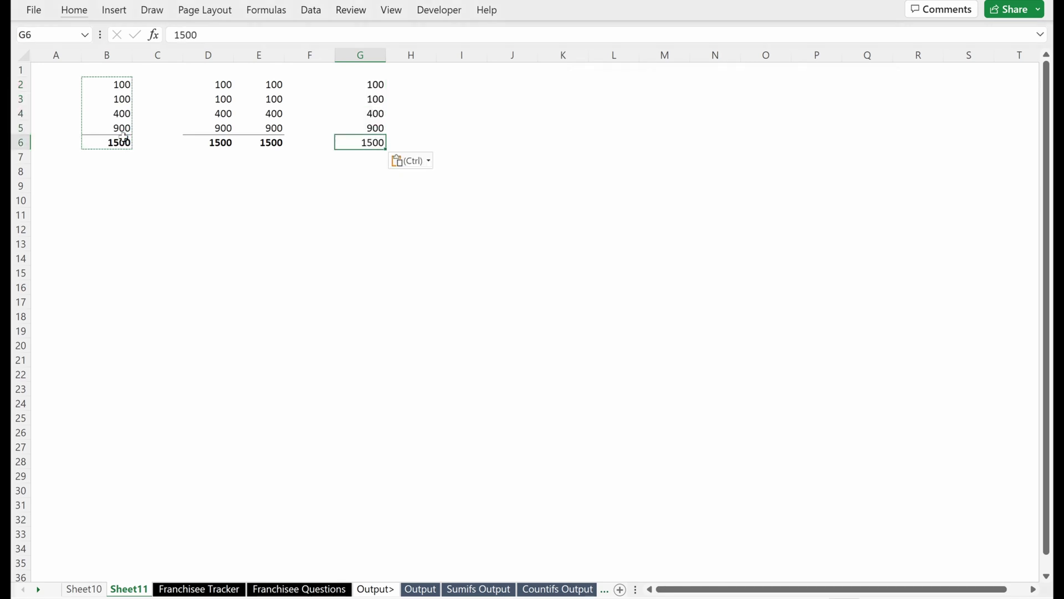
{"action": "key", "text": "F2"}
{"action": "key", "text": "Escape"}
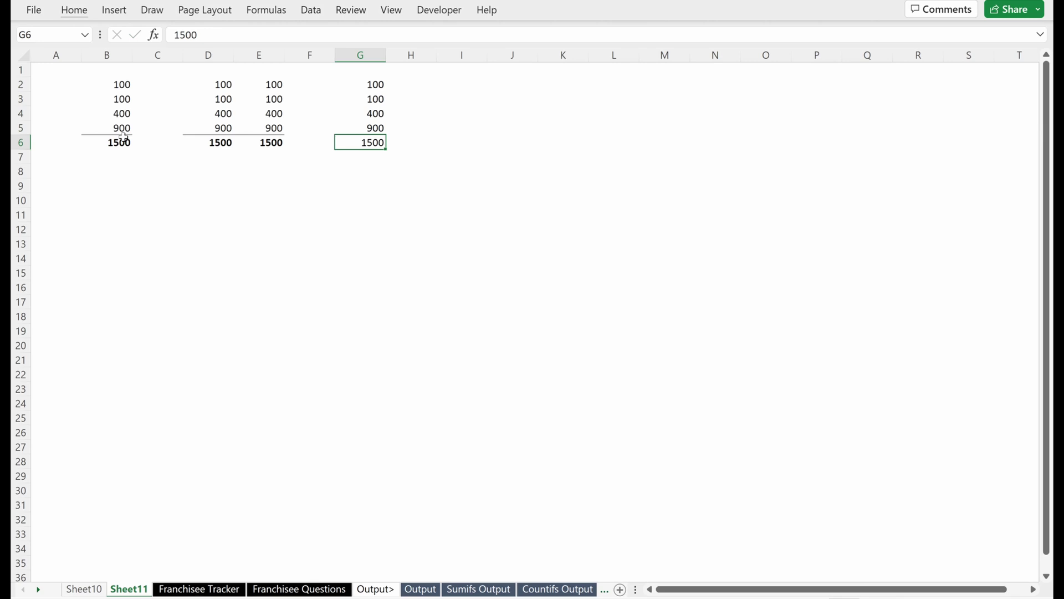
{"action": "key", "text": "Up"}
{"action": "key", "text": "Up"}
{"action": "key", "text": "Up"}
{"action": "key", "text": "Up"}
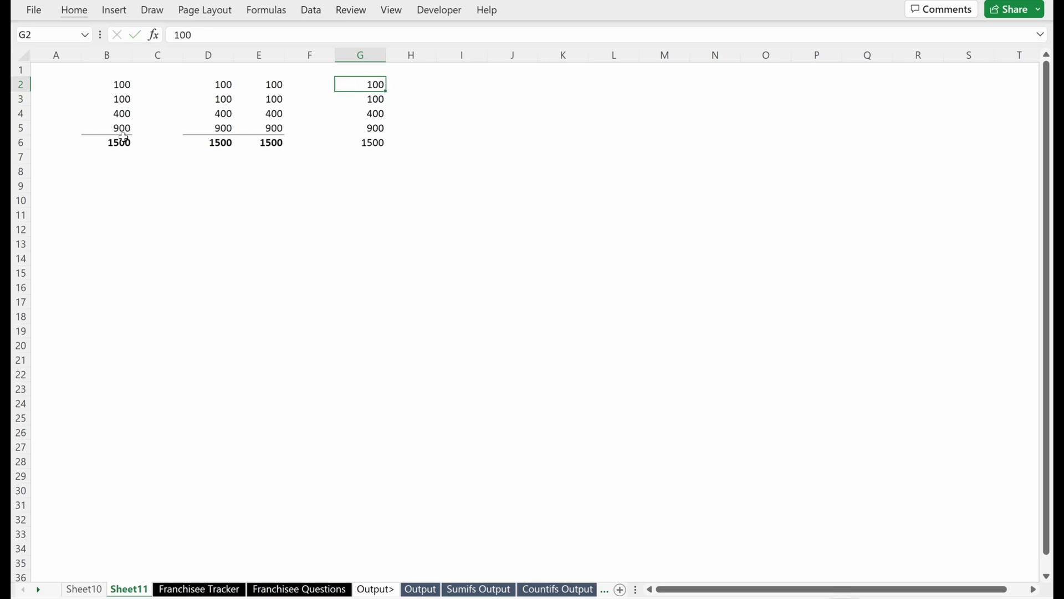
{"action": "key", "text": "Left"}
{"action": "key", "text": "Left"}
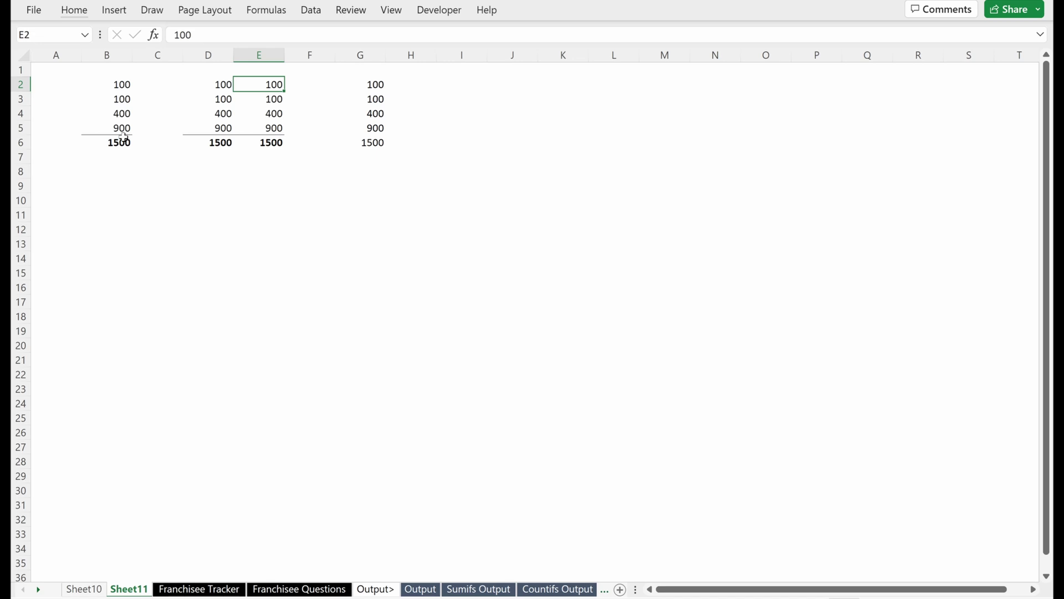
{"action": "key", "text": "Left"}
{"action": "key", "text": "Left"}
{"action": "key", "text": "Left"}
Step: Copy B2:B6, go to B8, and browse the Ctrl+Alt+V paste options without pasting
{"action": "key", "text": "ctrl+shift+Down"}
{"action": "key", "text": "ctrl+c"}
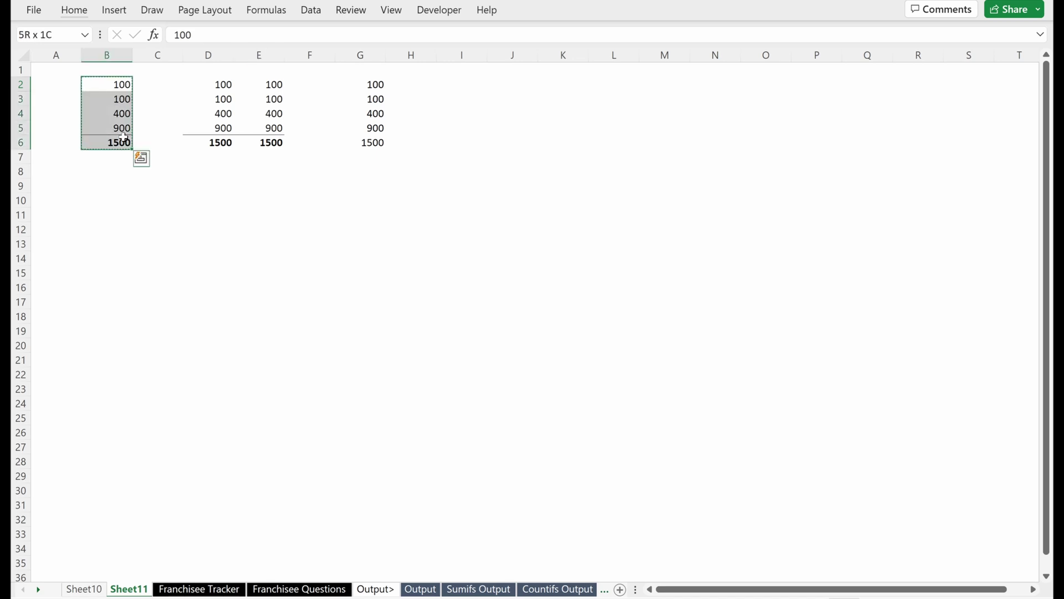
{"action": "key", "text": "Down"}
{"action": "key", "text": "Down"}
{"action": "key", "text": "Down"}
{"action": "key", "text": "Down"}
{"action": "key", "text": "Down"}
{"action": "key", "text": "Down"}
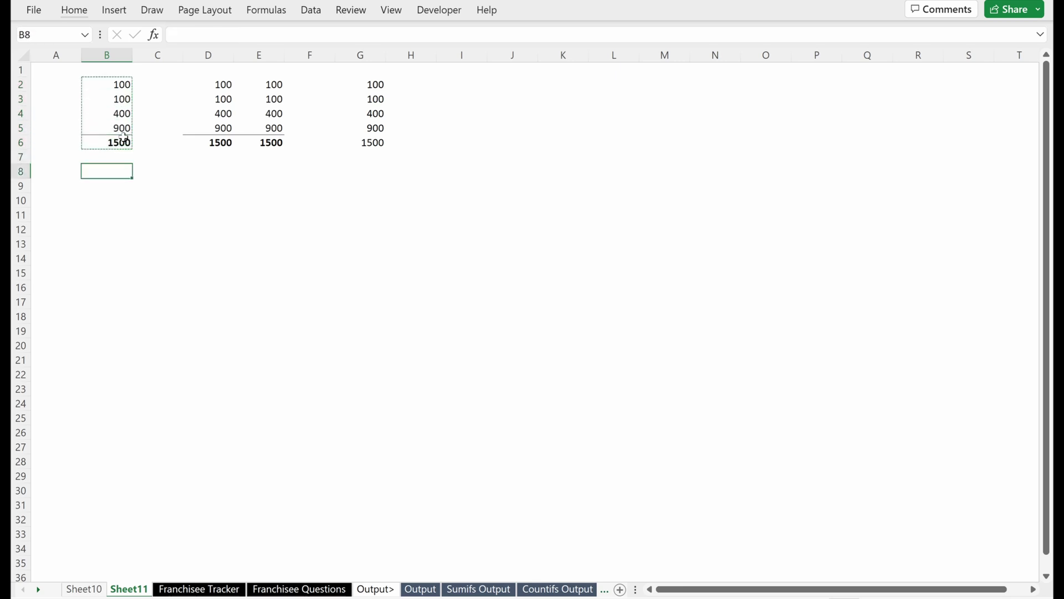
{"action": "key", "text": "ctrl+alt+v"}
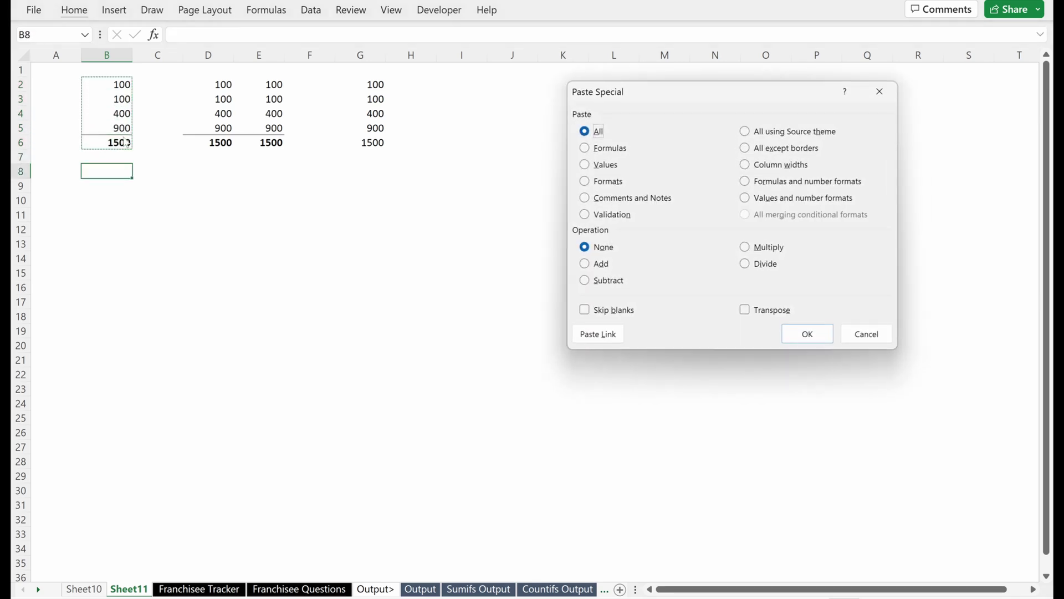
{"action": "key", "text": "Down"}
{"action": "key", "text": "Down"}
{"action": "key", "text": "Down"}
{"action": "key", "text": "Down"}
{"action": "key", "text": "Down"}
{"action": "key", "text": "Down"}
{"action": "key", "text": "Down"}
{"action": "key", "text": "Down"}
{"action": "key", "text": "Down"}
{"action": "key", "text": "Down"}
{"action": "key", "text": "Down"}
{"action": "key", "text": "Down"}
{"action": "key", "text": "Down"}
{"action": "key", "text": "Down"}
{"action": "key", "text": "Down"}
{"action": "key", "text": "Down"}
{"action": "key", "text": "Down"}
{"action": "key", "text": "Down"}
{"action": "key", "text": "Down"}
{"action": "key", "text": "Down"}
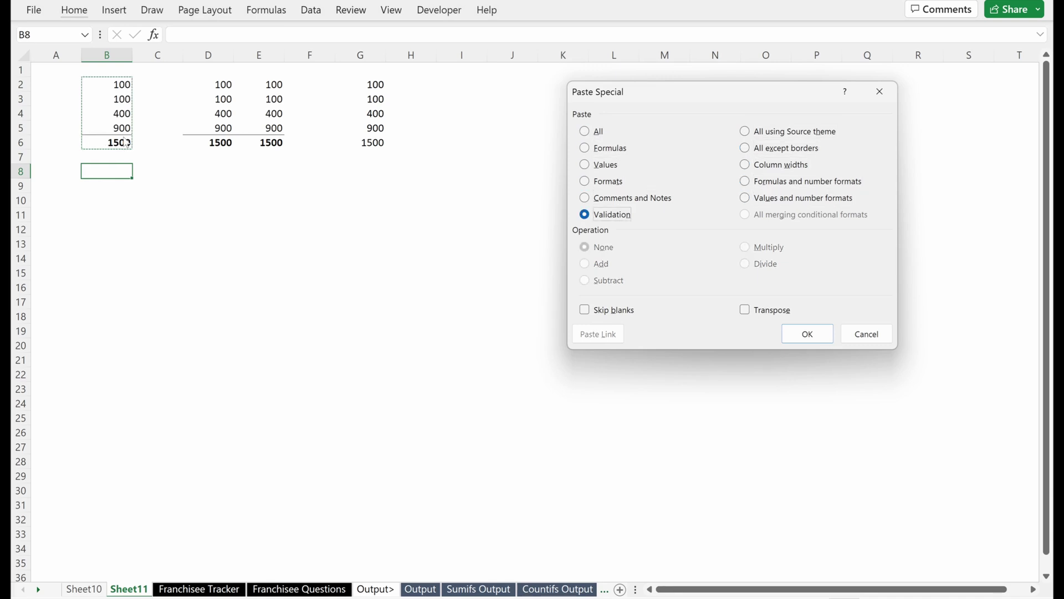
{"action": "key", "text": "Down"}
{"action": "key", "text": "Down"}
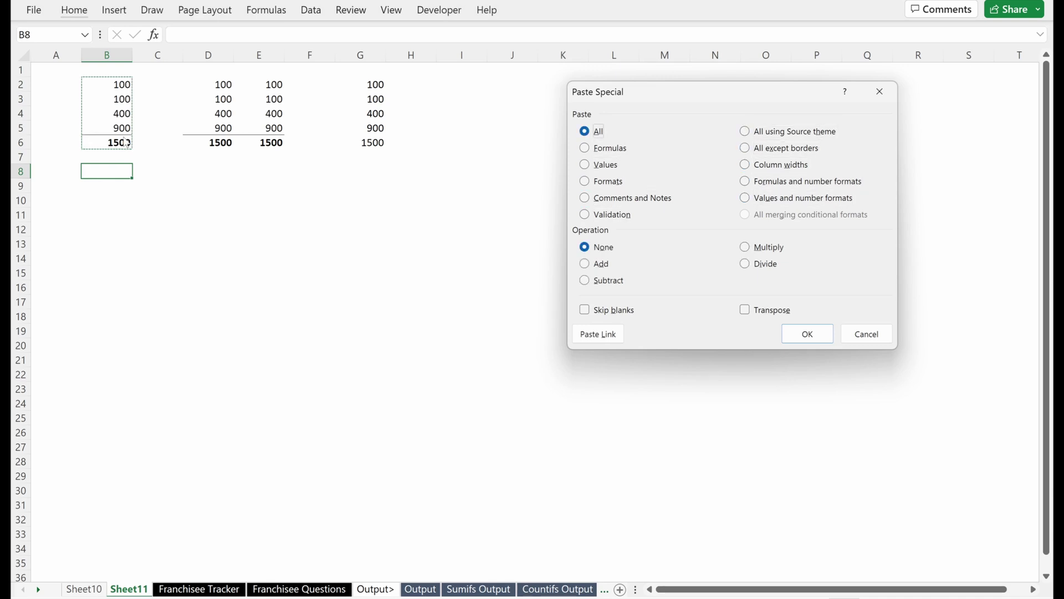
{"action": "key", "text": "Down"}
{"action": "key", "text": "Up"}
{"action": "key", "text": "Escape"}
Step: Try Paste Special from B8's shortcut menu and from the Home Paste dropdown, cancelling each
{"action": "right_click", "coordinate": [116, 173]}
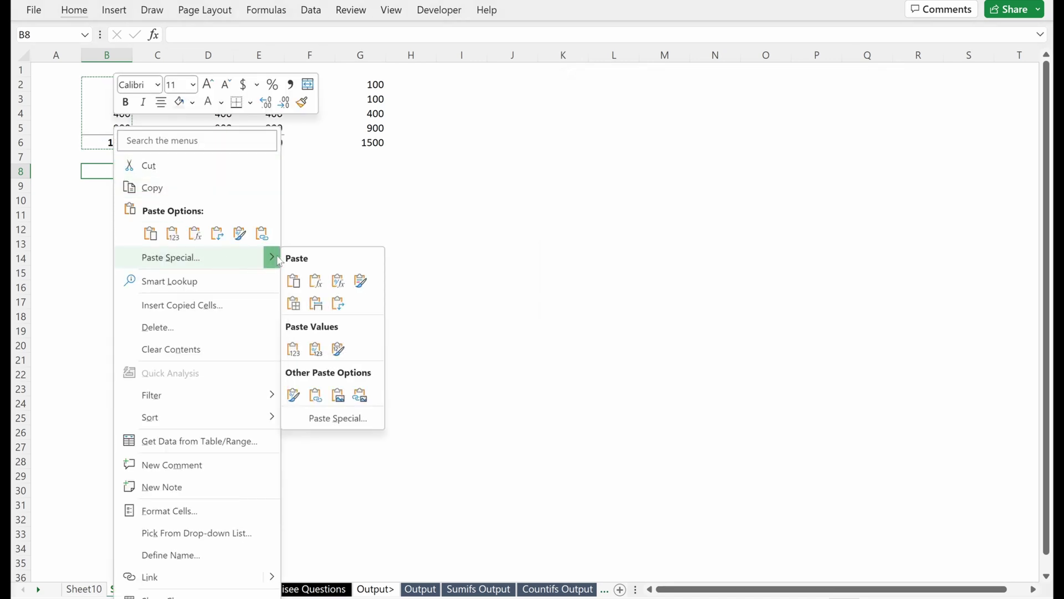
{"action": "mouse_move", "coordinate": [274, 254]}
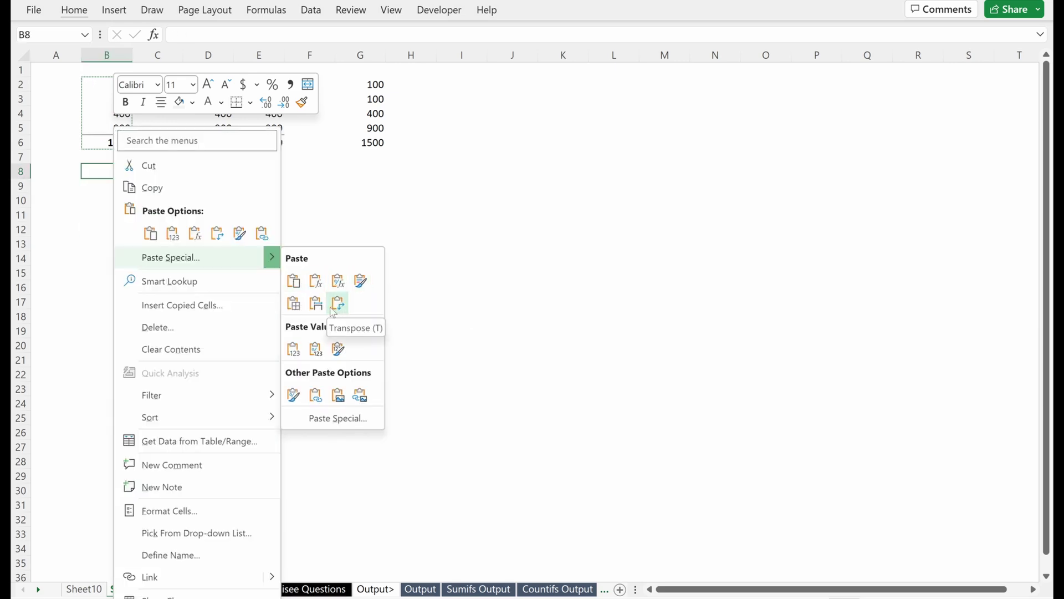
{"action": "left_click", "coordinate": [294, 303]}
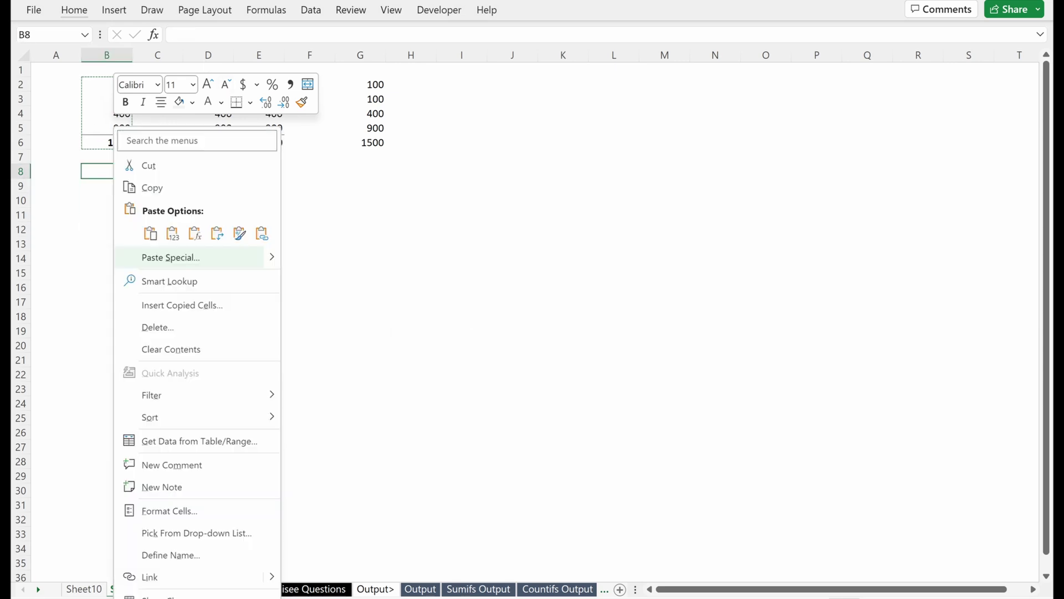
{"action": "key", "text": "Escape"}
{"action": "left_click", "coordinate": [74, 10]}
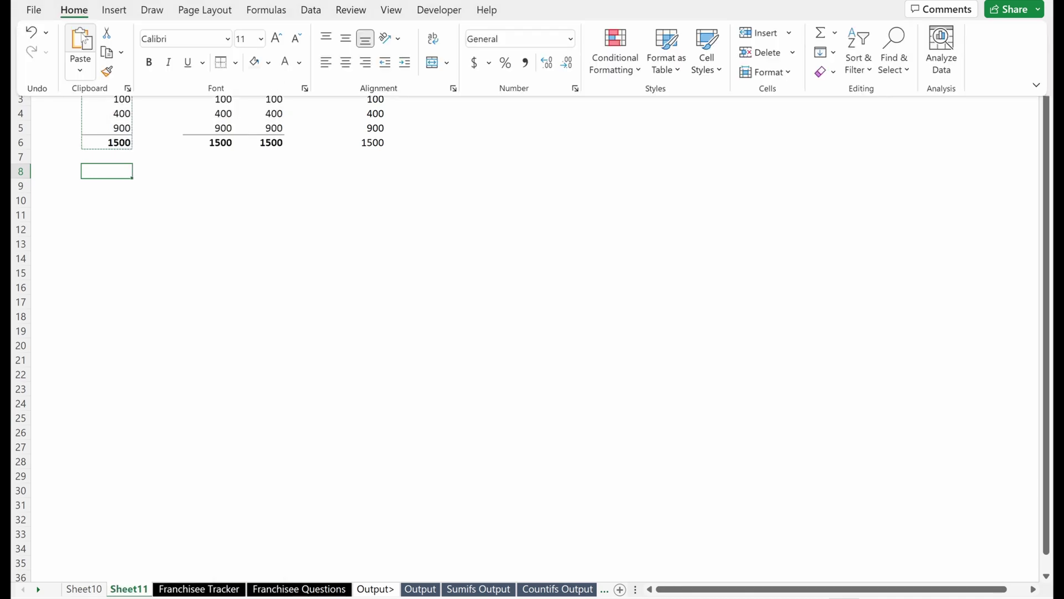
{"action": "left_click", "coordinate": [81, 70]}
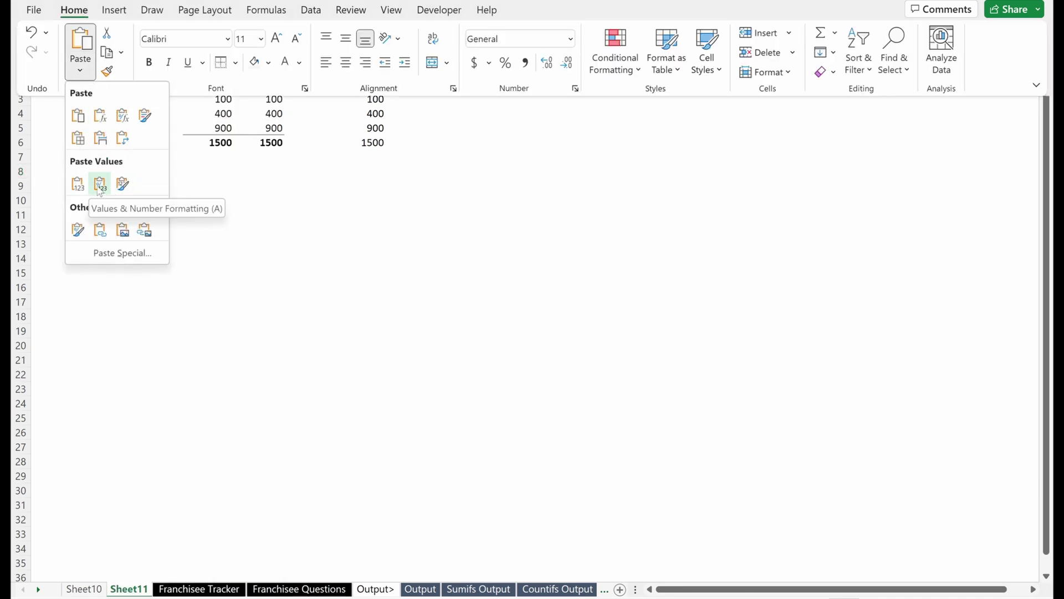
{"action": "left_click", "coordinate": [113, 257]}
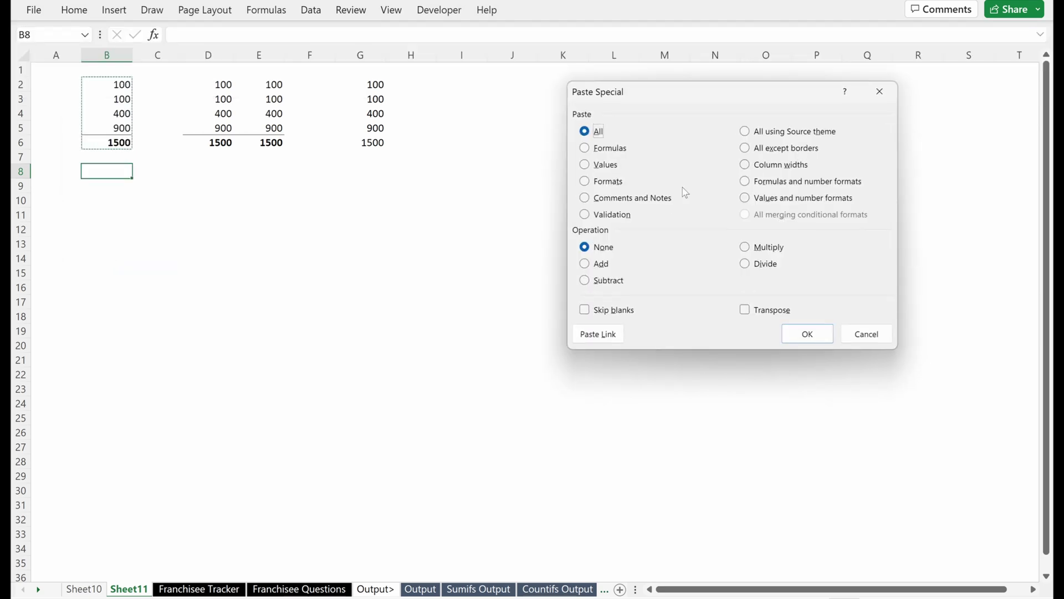
{"action": "left_click", "coordinate": [877, 334]}
Step: Paste the copied column as formulas only into B8:B12 and check B8
{"action": "key", "text": "ctrl+alt+v"}
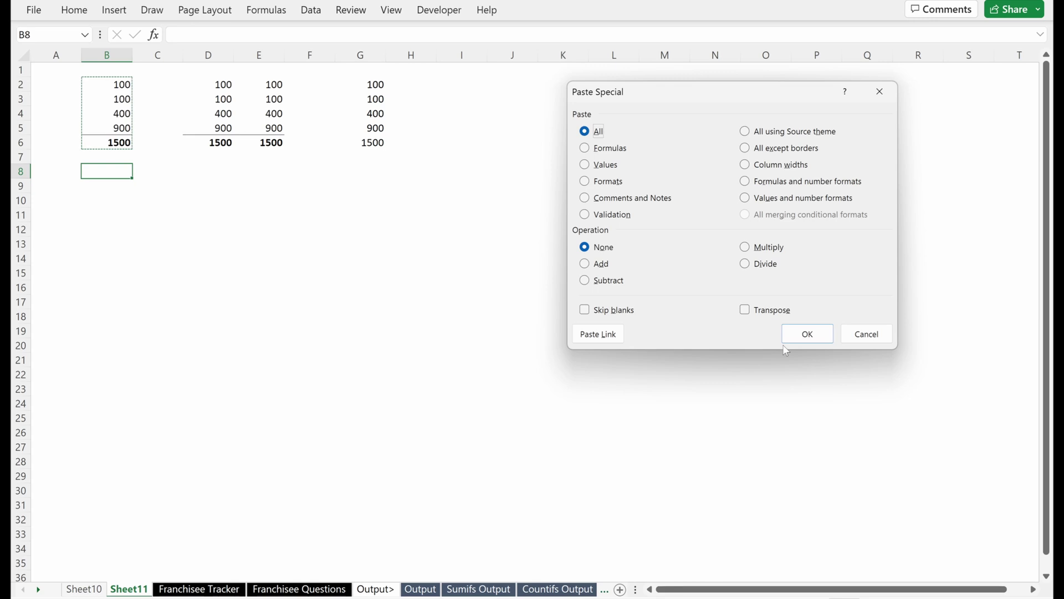
{"action": "key", "text": "alt+f"}
{"action": "key", "text": "Return"}
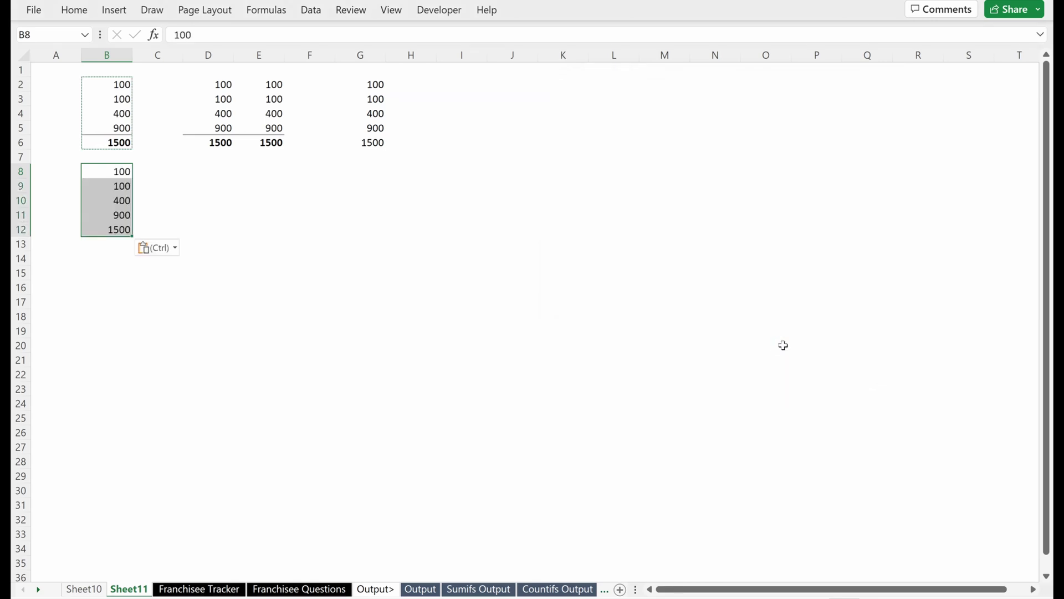
{"action": "key", "text": "shift+BackSpace"}
{"action": "key", "text": "F2"}
{"action": "key", "text": "Escape"}
Step: Compare the pasted cells with the originals, viewing the SUM formula in B12
{"action": "key", "text": "Down"}
{"action": "key", "text": "F2"}
{"action": "key", "text": "Escape"}
{"action": "key", "text": "Up"}
{"action": "key", "text": "Up"}
{"action": "key", "text": "Up"}
{"action": "key", "text": "Up"}
{"action": "key", "text": "Up"}
{"action": "key", "text": "Up"}
{"action": "key", "text": "Up"}
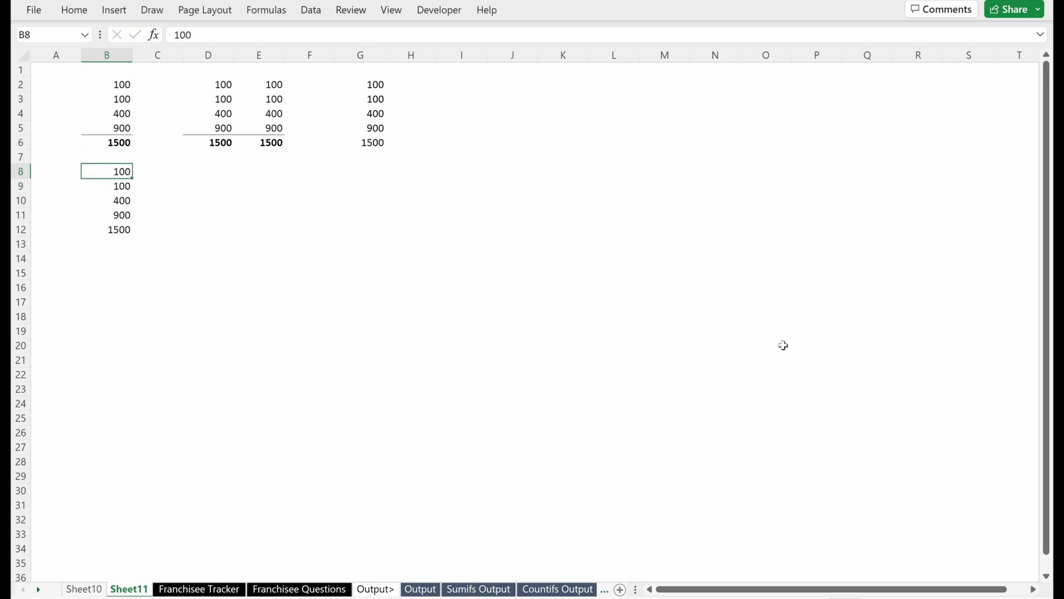
{"action": "key", "text": "F2"}
{"action": "key", "text": "Escape"}
{"action": "key", "text": "Down"}
{"action": "key", "text": "Down"}
{"action": "key", "text": "Down"}
{"action": "key", "text": "Down"}
{"action": "key", "text": "Down"}
{"action": "key", "text": "Down"}
{"action": "key", "text": "Down"}
{"action": "key", "text": "Down"}
{"action": "key", "text": "Down"}
{"action": "key", "text": "Down"}
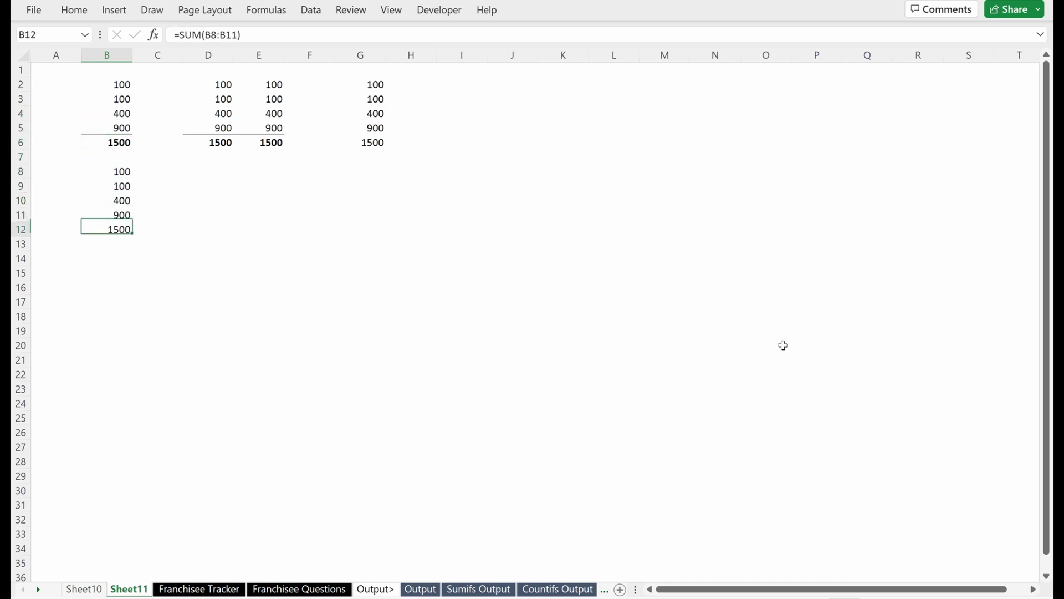
{"action": "key", "text": "F2"}
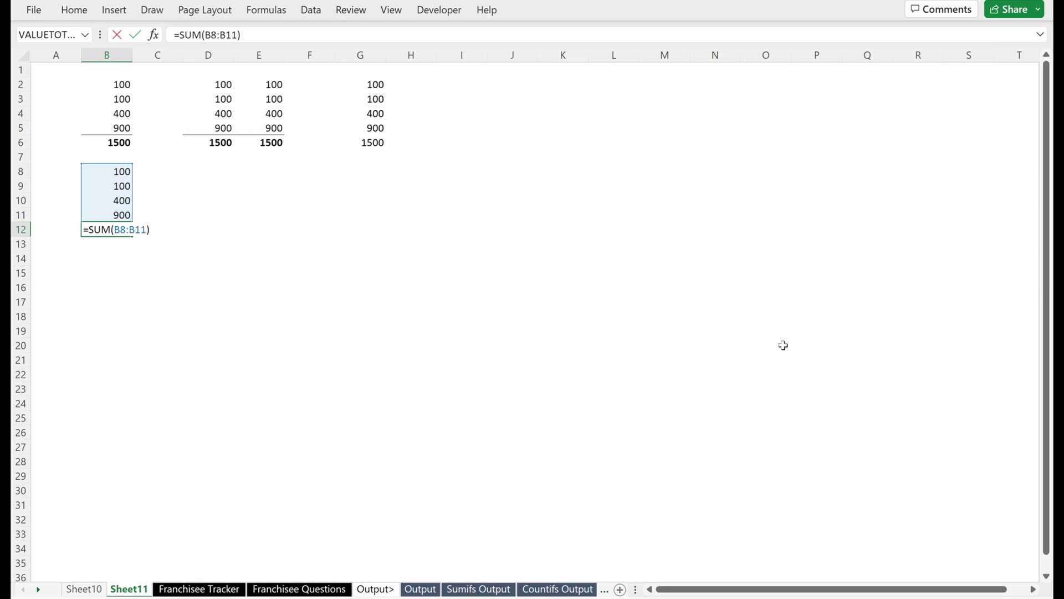
{"action": "key", "text": "Escape"}
Step: Copy B6's total and paste only its formula into B17, which shows 0
{"action": "key", "text": "Up"}
{"action": "key", "text": "Up"}
{"action": "key", "text": "Up"}
{"action": "key", "text": "Up"}
{"action": "key", "text": "Up"}
{"action": "key", "text": "Up"}
{"action": "key", "text": "Down"}
{"action": "key", "text": "Down"}
{"action": "key", "text": "Down"}
{"action": "key", "text": "Down"}
{"action": "key", "text": "Down"}
{"action": "key", "text": "Down"}
{"action": "key", "text": "Down"}
{"action": "key", "text": "Down"}
{"action": "key", "text": "Down"}
{"action": "key", "text": "Down"}
{"action": "key", "text": "Down"}
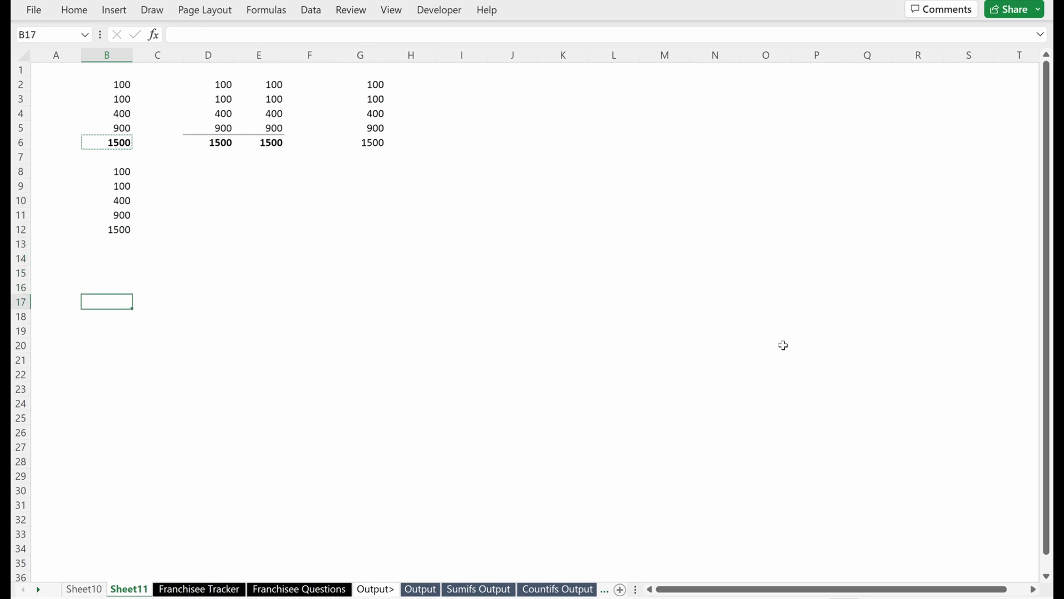
{"action": "key", "text": "ctrl+alt+v"}
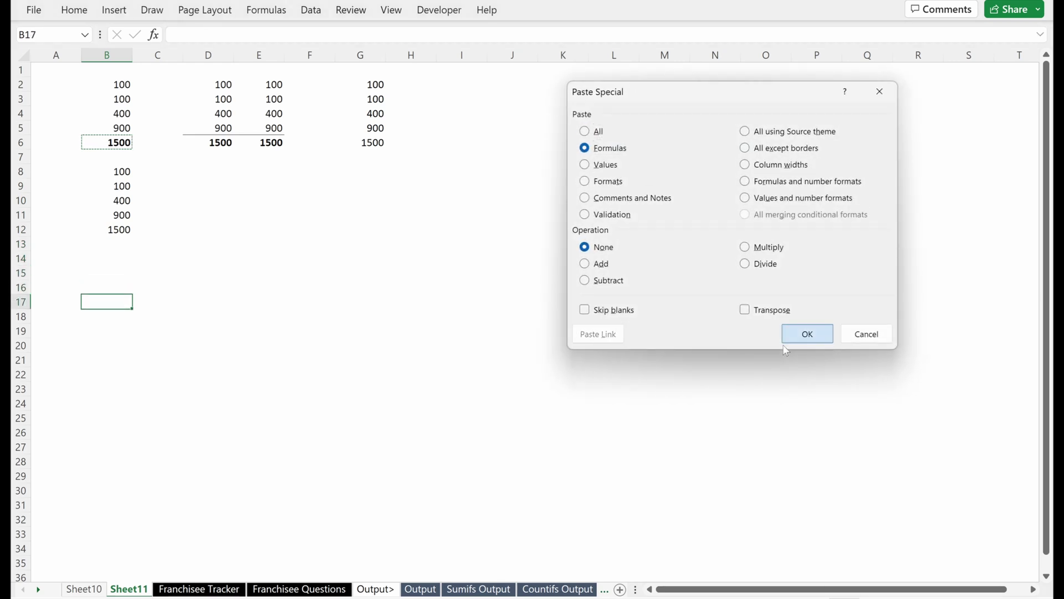
{"action": "left_click", "coordinate": [785, 341]}
{"action": "key", "text": "F2"}
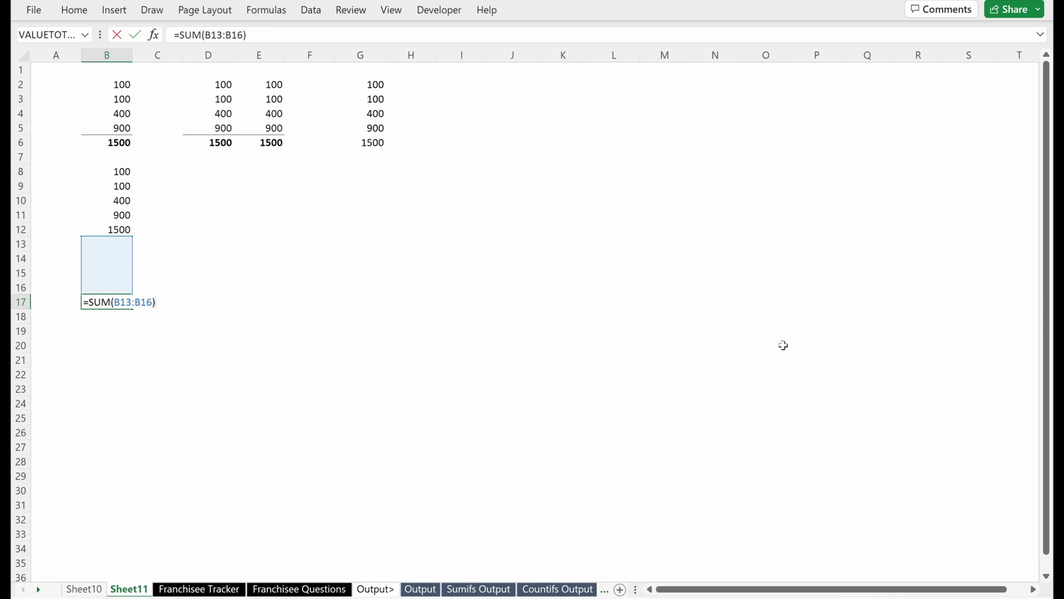
{"action": "key", "text": "Escape"}
Step: Copy B2:B6 again and paste values only into B22:B26
{"action": "key", "text": "ctrl+Up"}
{"action": "key", "text": "ctrl+Up"}
{"action": "key", "text": "ctrl+Up"}
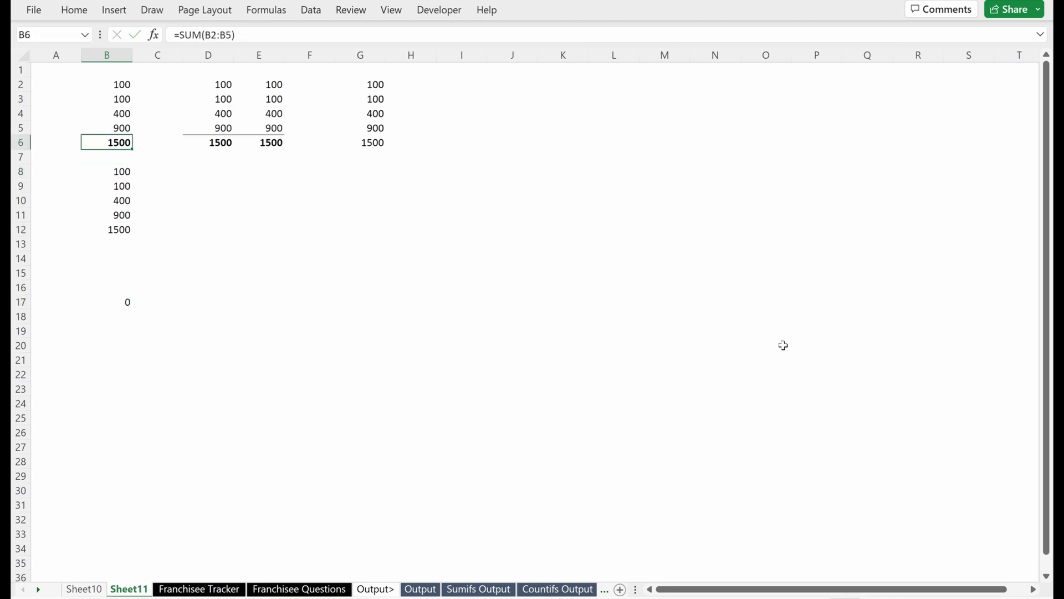
{"action": "key", "text": "ctrl+shift+Up"}
{"action": "key", "text": "ctrl+c"}
{"action": "key", "text": "Down"}
{"action": "key", "text": "Down"}
{"action": "key", "text": "Down"}
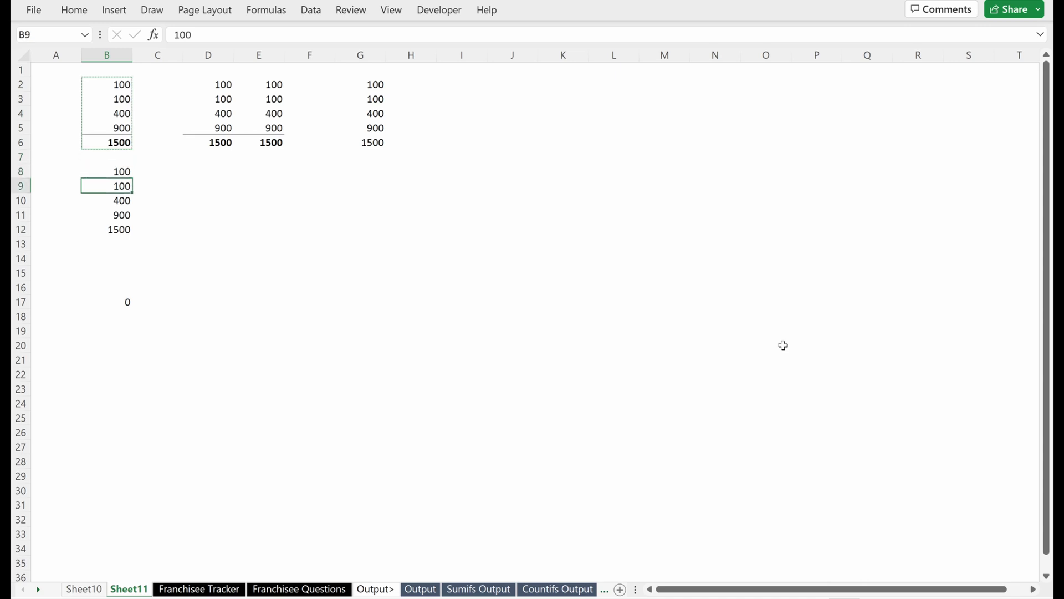
{"action": "key", "text": "Down"}
{"action": "key", "text": "Down"}
{"action": "key", "text": "Down"}
{"action": "key", "text": "Down"}
{"action": "key", "text": "Down"}
{"action": "key", "text": "Down"}
{"action": "key", "text": "Down"}
{"action": "key", "text": "Down"}
{"action": "key", "text": "Down"}
{"action": "key", "text": "Down"}
{"action": "key", "text": "Down"}
{"action": "key", "text": "Down"}
{"action": "key", "text": "Down"}
{"action": "key", "text": "ctrl+alt+v"}
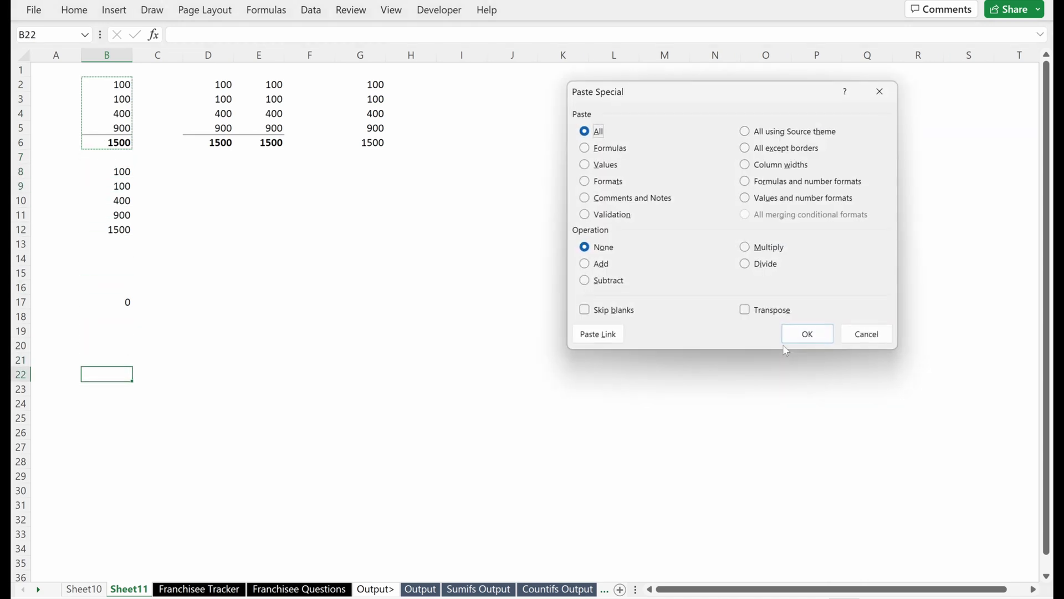
{"action": "key", "text": "v"}
{"action": "key", "text": "Return"}
Step: Check the pasted values, then clear everything pasted in B8:B26
{"action": "key", "text": "ctrl+Down"}
{"action": "key", "text": "F2"}
{"action": "key", "text": "Up"}
{"action": "key", "text": "Up"}
{"action": "key", "text": "Up"}
{"action": "key", "text": "Down"}
{"action": "key", "text": "Down"}
{"action": "key", "text": "Down"}
{"action": "key", "text": "ctrl+shift+Up"}
{"action": "key", "text": "ctrl+shift+Up"}
{"action": "key", "text": "ctrl+shift+Up"}
{"action": "key", "text": "ctrl+shift+Up"}
{"action": "key", "text": "Delete"}
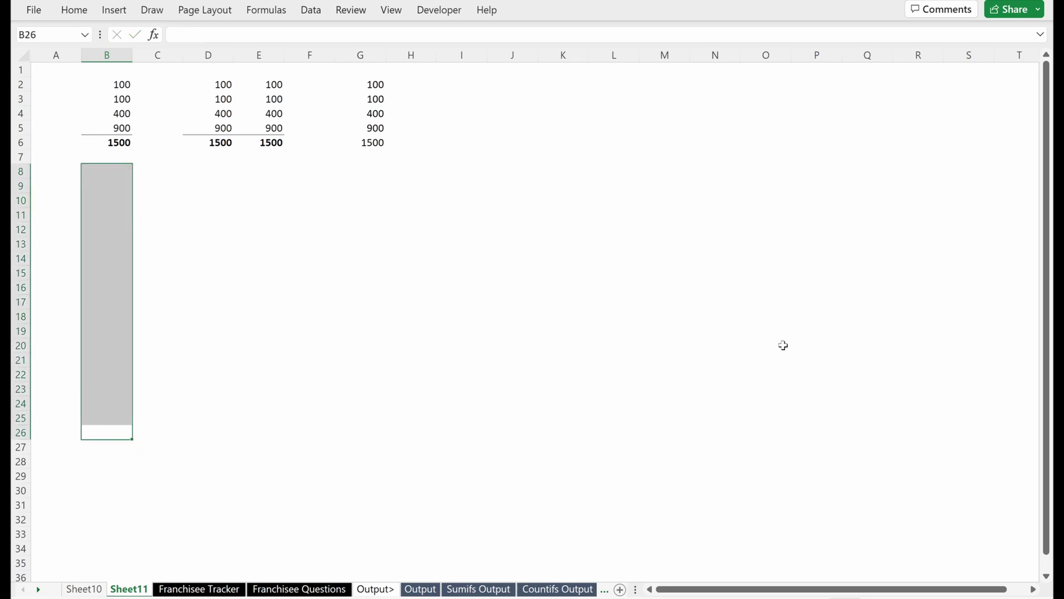
Step: Copy B2:B6 and paste only its formats onto C11 with Paste Special Formats
{"action": "key", "text": "ctrl+Up"}
{"action": "key", "text": "ctrl+Up"}
{"action": "key", "text": "ctrl+shift+Down"}
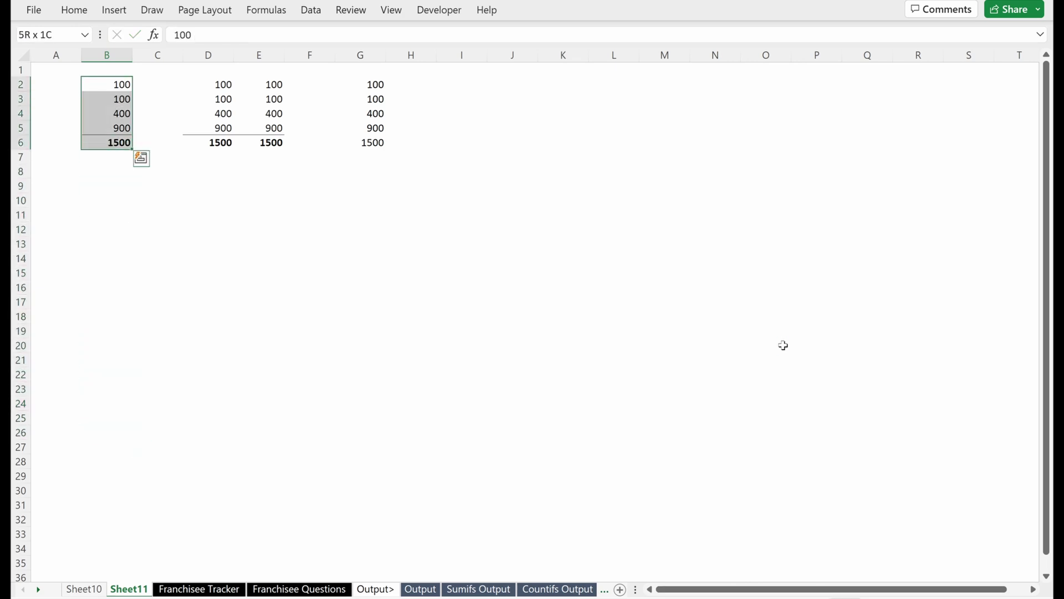
{"action": "key", "text": "ctrl+c"}
{"action": "key", "text": "Right"}
{"action": "key", "text": "Down"}
{"action": "key", "text": "Down"}
{"action": "key", "text": "Down"}
{"action": "key", "text": "Down"}
{"action": "key", "text": "Down"}
{"action": "key", "text": "Down"}
{"action": "key", "text": "Down"}
{"action": "key", "text": "Down"}
{"action": "key", "text": "Down"}
{"action": "key", "text": "ctrl+alt+v"}
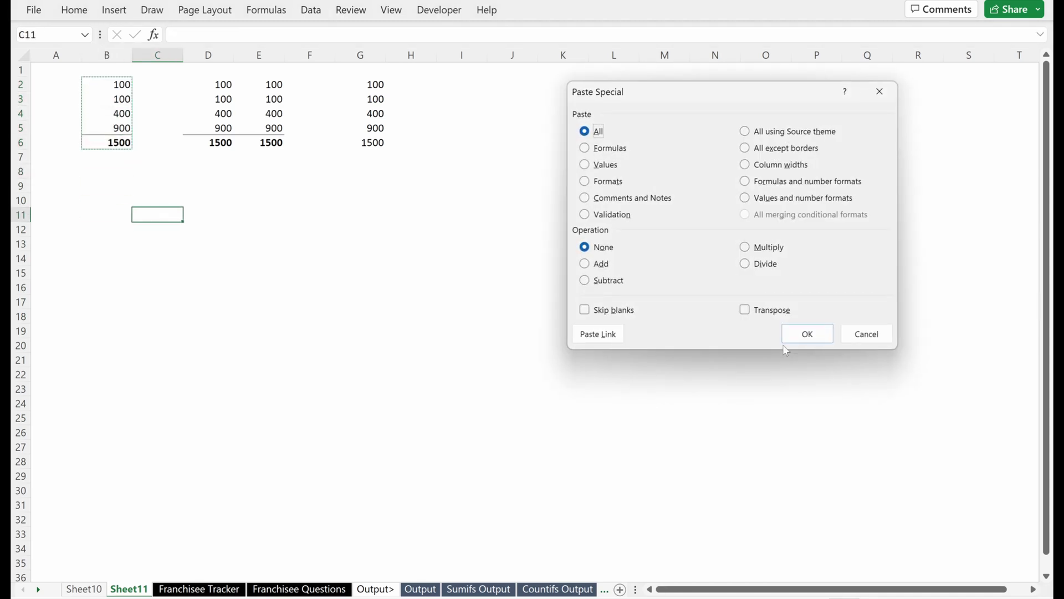
{"action": "key", "text": "t"}
{"action": "left_click", "coordinate": [783, 343]}
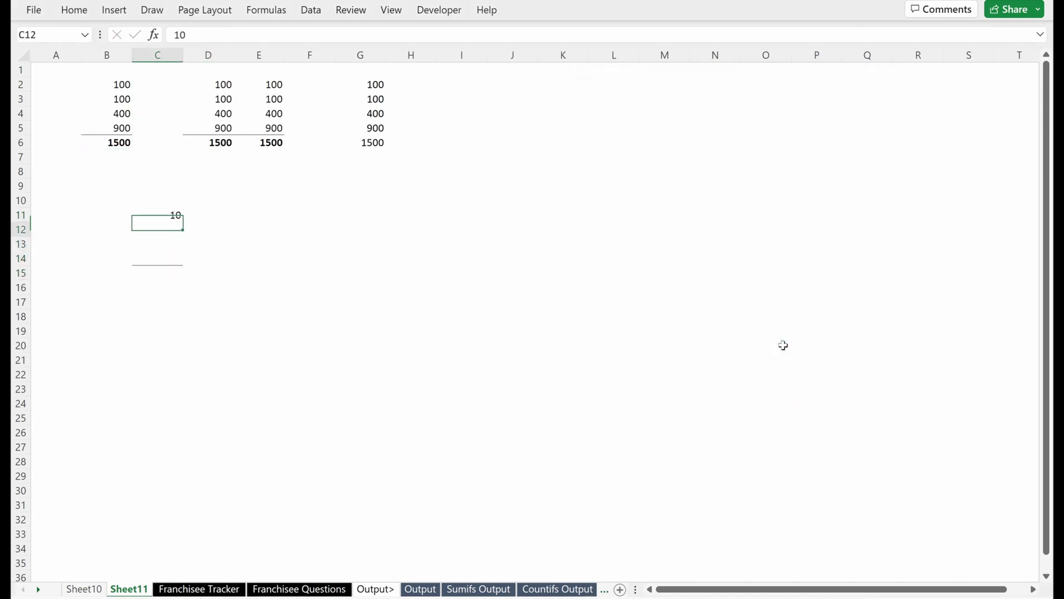
Step: Enter test numbers 10, 101, 10, 10 in column C and check the 101 cell
{"action": "type", "text": "10"}
{"action": "key", "text": "Return"}
{"action": "type", "text": "101"}
{"action": "key", "text": "Return"}
{"action": "type", "text": "10"}
{"action": "key", "text": "Return"}
{"action": "type", "text": "10"}
{"action": "key", "text": "Return"}
{"action": "key", "text": "Up"}
{"action": "key", "text": "Up"}
{"action": "key", "text": "Up"}
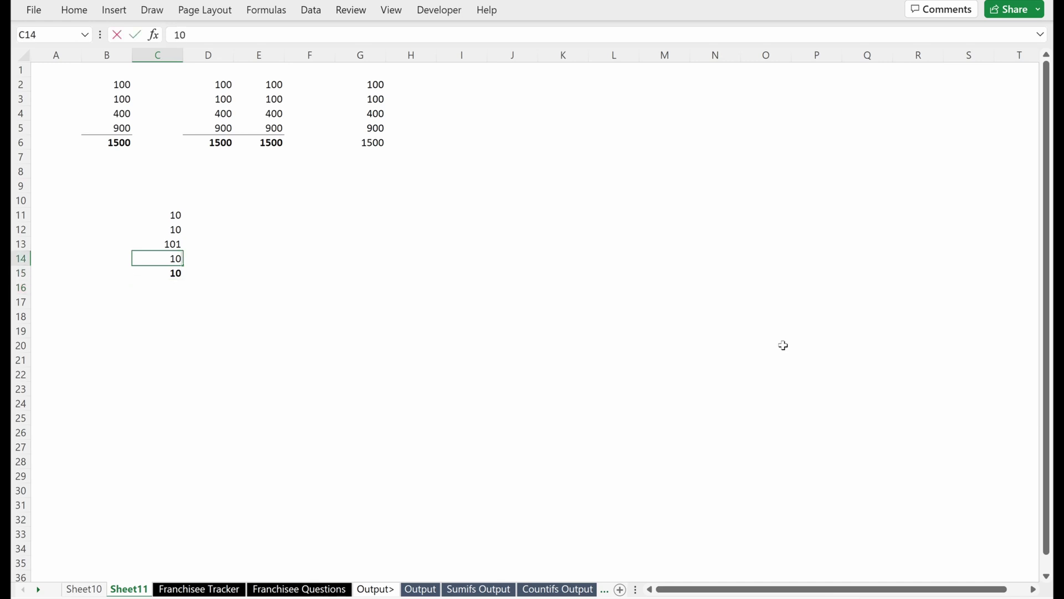
{"action": "key", "text": "F2"}
{"action": "key", "text": "Return"}
{"action": "key", "text": "Down"}
Step: Delete the test numbers from C11:C15 and return to the top of column B
{"action": "key", "text": "ctrl+shift+Up"}
{"action": "key", "text": "alt"}
{"action": "key", "text": "Escape"}
{"action": "key", "text": "Delete"}
{"action": "key", "text": "Left"}
{"action": "key", "text": "ctrl+Up"}
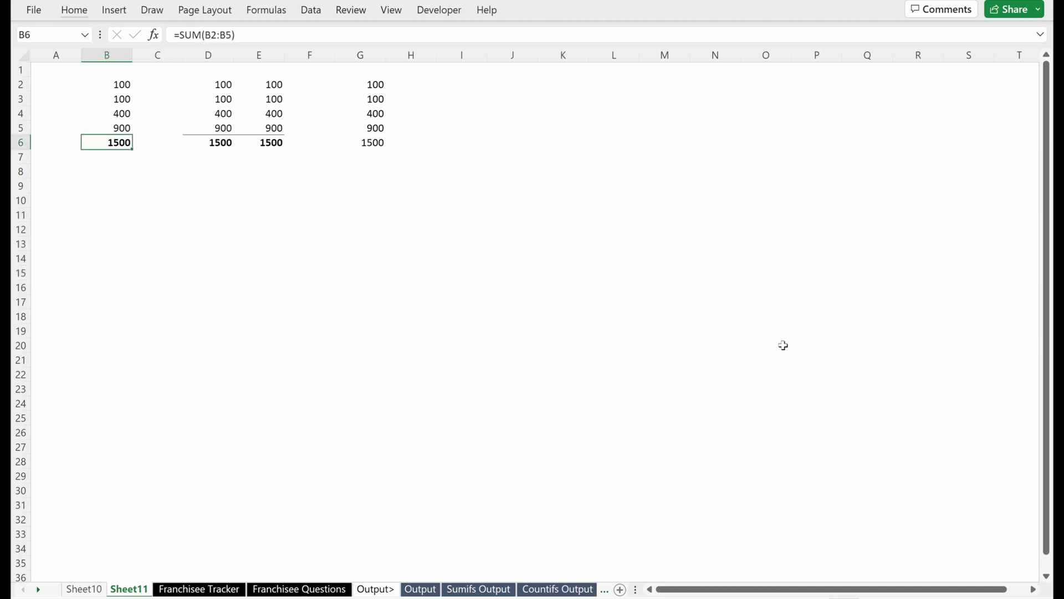
Step: Copy B2:B6, then cancel Paste Special at C9 without pasting
{"action": "key", "text": "ctrl+shift+Up"}
{"action": "key", "text": "ctrl+c"}
{"action": "key", "text": "Right"}
{"action": "key", "text": "Down"}
{"action": "key", "text": "Down"}
{"action": "key", "text": "Down"}
{"action": "key", "text": "ctrl+alt+v"}
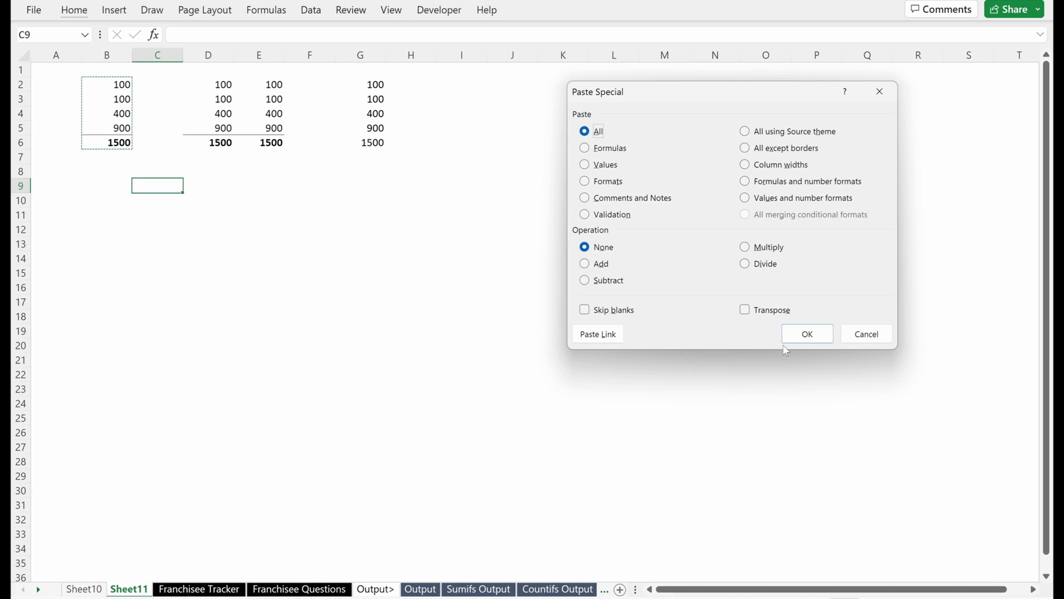
{"action": "key", "text": "Escape"}
Step: Add a note to cell B5 reading 'Comment #1'
{"action": "key", "text": "Left"}
{"action": "key", "text": "ctrl+Up"}
{"action": "key", "text": "Up"}
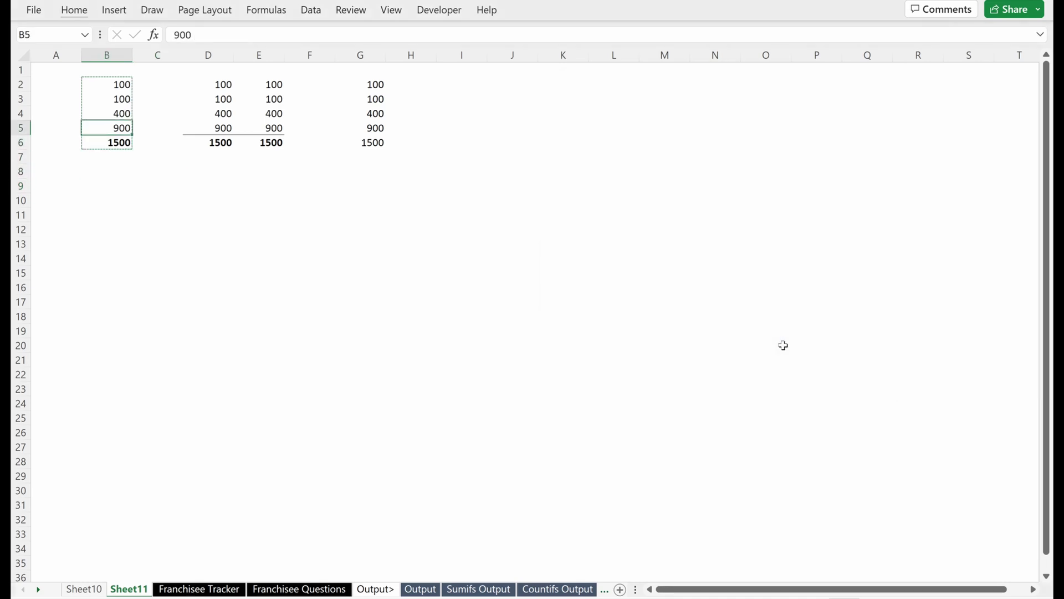
{"action": "key", "text": "shift+F2"}
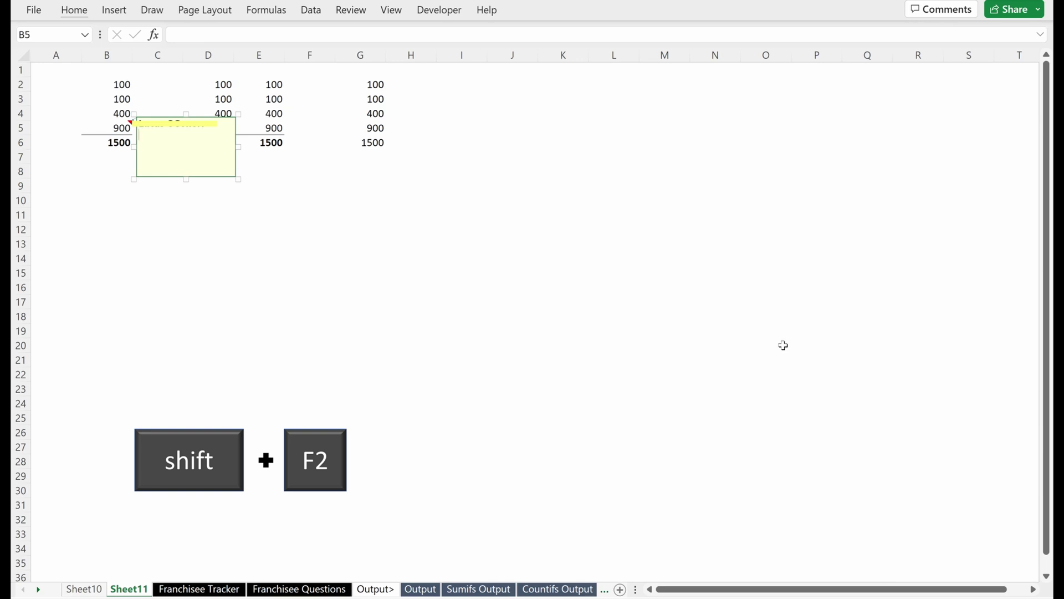
{"action": "type", "text": "Comment"}
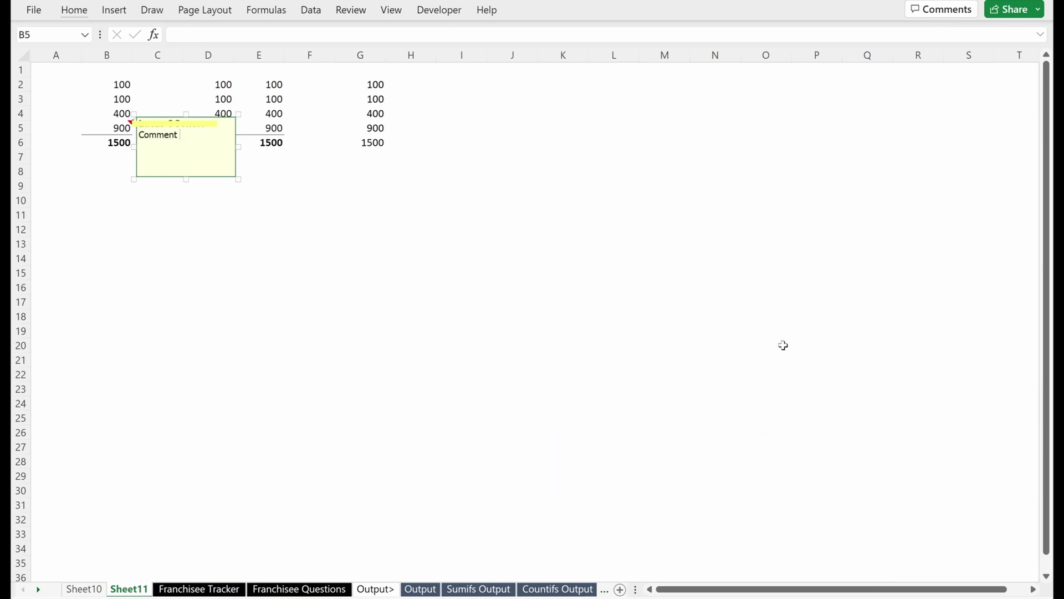
{"action": "key", "text": "Escape"}
{"action": "key", "text": "Escape"}
{"action": "key", "text": "Down"}
Step: Paste only comments and notes from B2:B6 into C10, then inspect the note in C13
{"action": "key", "text": "ctrl+shift+Up"}
{"action": "key", "text": "Down"}
{"action": "key", "text": "Down"}
{"action": "key", "text": "Down"}
{"action": "key", "text": "Down"}
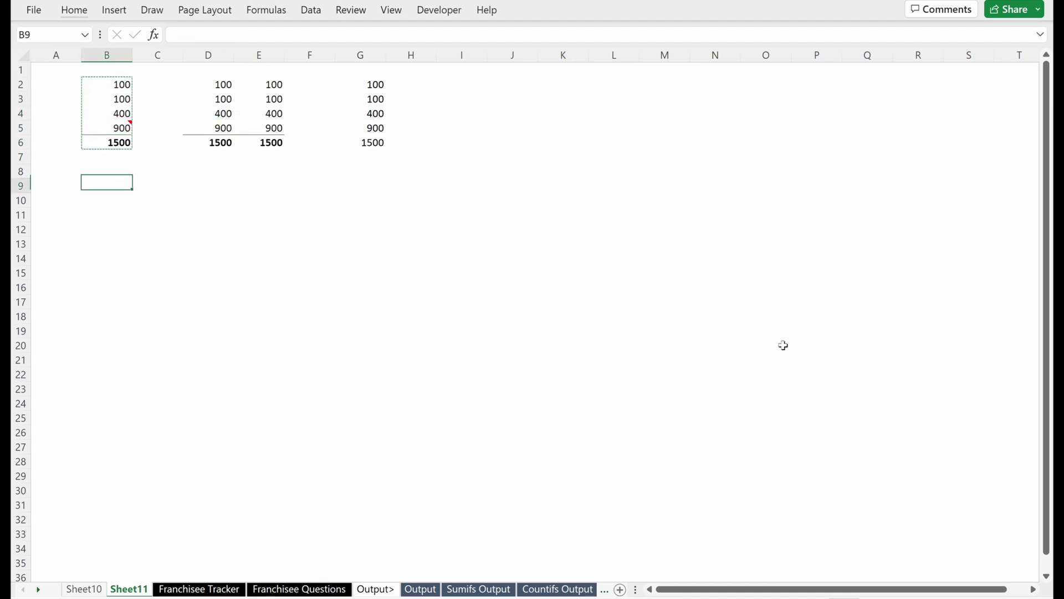
{"action": "key", "text": "Right"}
{"action": "key", "text": "ctrl+alt+v"}
{"action": "key", "text": "v"}
{"action": "key", "text": "c"}
{"action": "left_click", "coordinate": [784, 337]}
{"action": "key", "text": "Down"}
{"action": "key", "text": "Down"}
{"action": "key", "text": "Down"}
{"action": "key", "text": "shift+F2"}
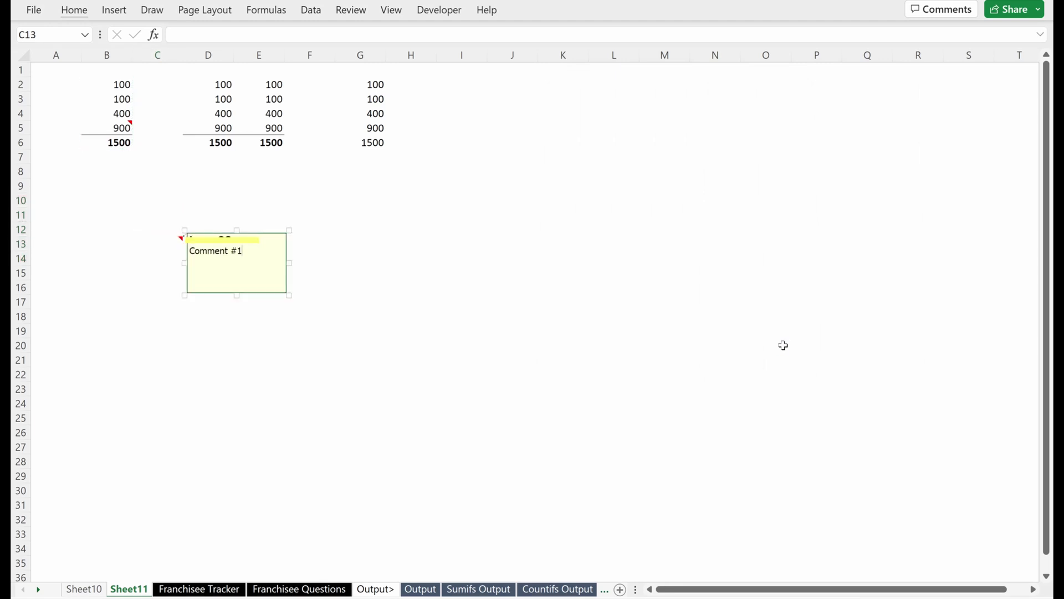
{"action": "key", "text": "Escape"}
{"action": "key", "text": "Escape"}
Step: Copy B5 and paste only its note into B10
{"action": "key", "text": "Left"}
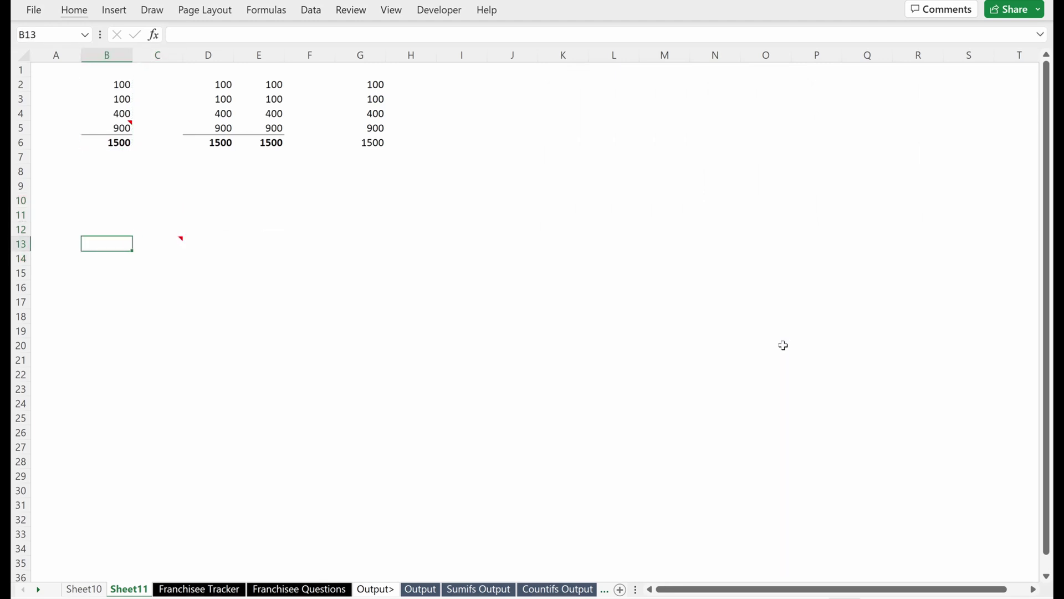
{"action": "key", "text": "ctrl+Up"}
{"action": "key", "text": "Up"}
{"action": "key", "text": "ctrl+c"}
{"action": "key", "text": "Down"}
{"action": "key", "text": "Down"}
{"action": "key", "text": "Down"}
{"action": "key", "text": "Down"}
{"action": "key", "text": "Down"}
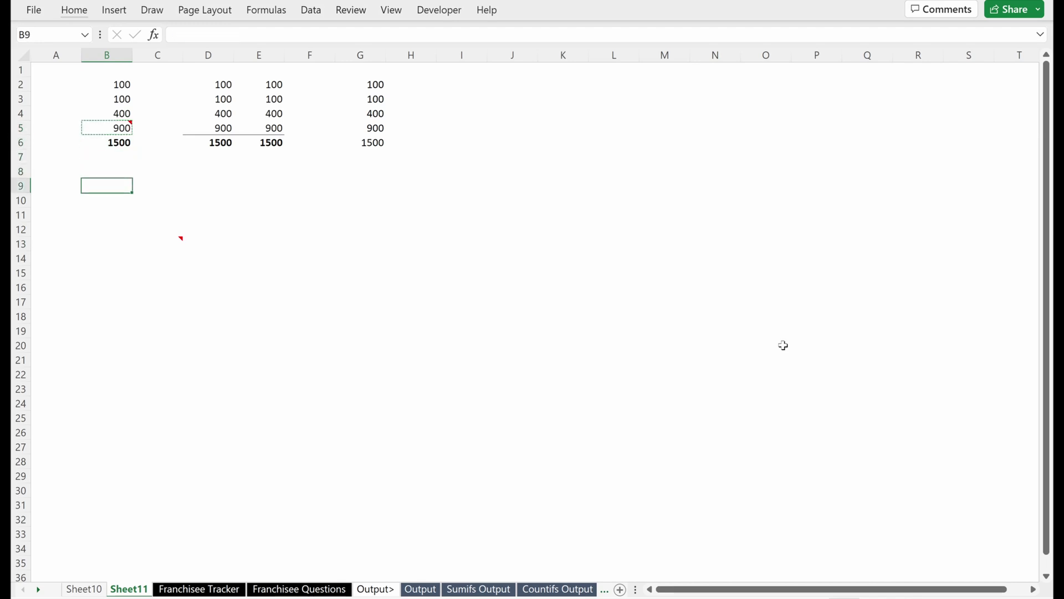
{"action": "key", "text": "ctrl+alt+v"}
{"action": "key", "text": "Down"}
{"action": "key", "text": "Down"}
{"action": "key", "text": "Down"}
{"action": "key", "text": "Down"}
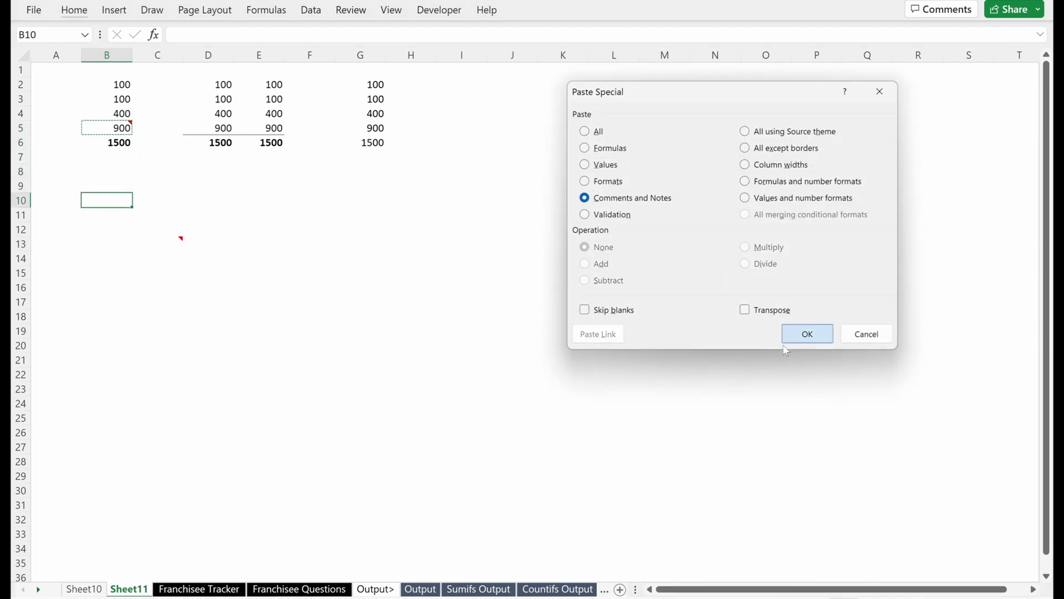
{"action": "left_click", "coordinate": [784, 338]}
{"action": "key", "text": "shift+F2"}
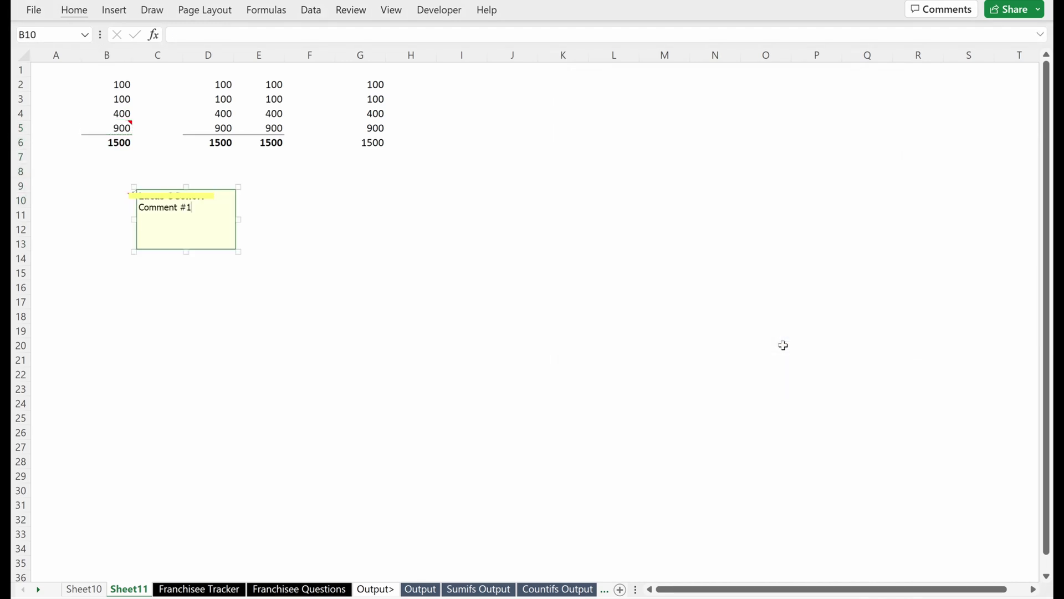
{"action": "key", "text": "Escape"}
{"action": "key", "text": "Escape"}
Step: Select the pasted note cells around row 10, then review cell B5
{"action": "key", "text": "shift+Right"}
{"action": "key", "text": "shift+Down"}
{"action": "key", "text": "shift+Down"}
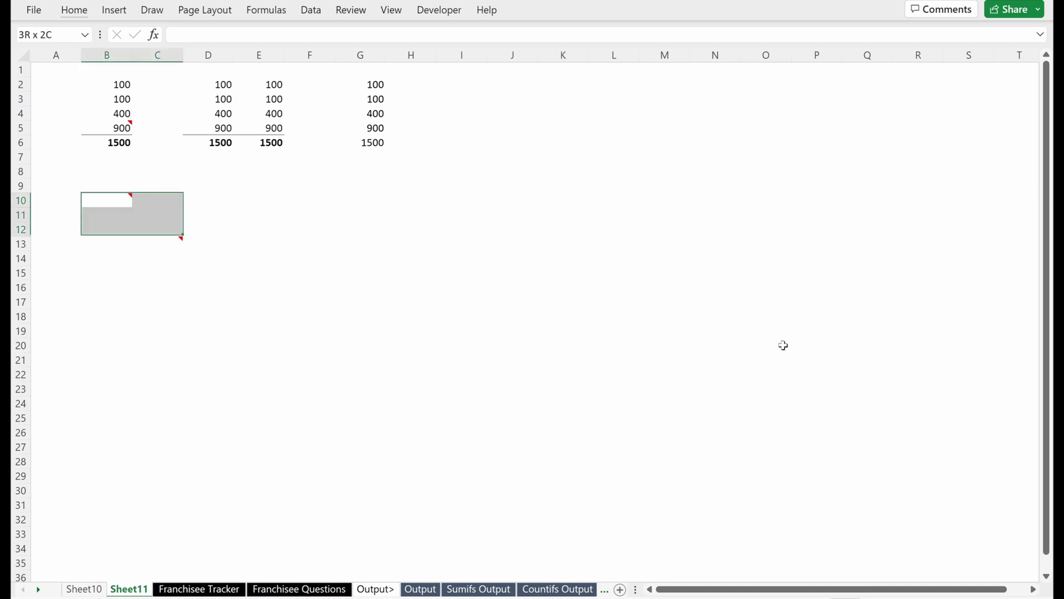
{"action": "key", "text": "shift+Right"}
{"action": "key", "text": "shift+Down"}
{"action": "key", "text": "Left"}
{"action": "key", "text": "ctrl+Right"}
{"action": "key", "text": "ctrl+Left"}
{"action": "key", "text": "Right"}
{"action": "key", "text": "ctrl+Up"}
{"action": "key", "text": "Up"}
{"action": "key", "text": "F2"}
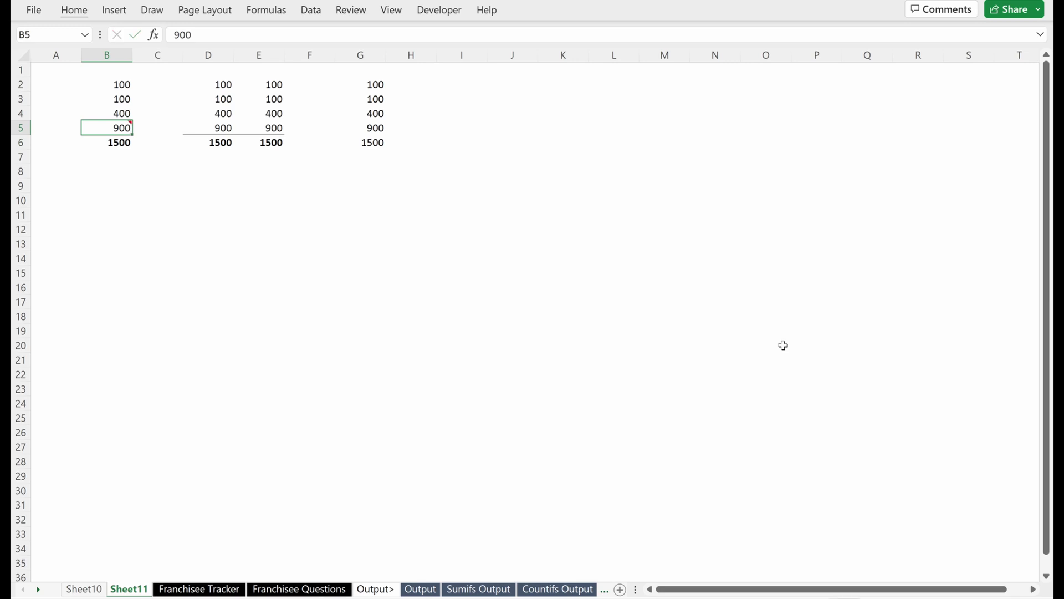
{"action": "key", "text": "Return"}
Step: Recopy the number column B2:B6
{"action": "key", "text": "ctrl+shift+Up"}
{"action": "key", "text": "ctrl+c"}
{"action": "key", "text": "Down"}
{"action": "key", "text": "Down"}
{"action": "key", "text": "Down"}
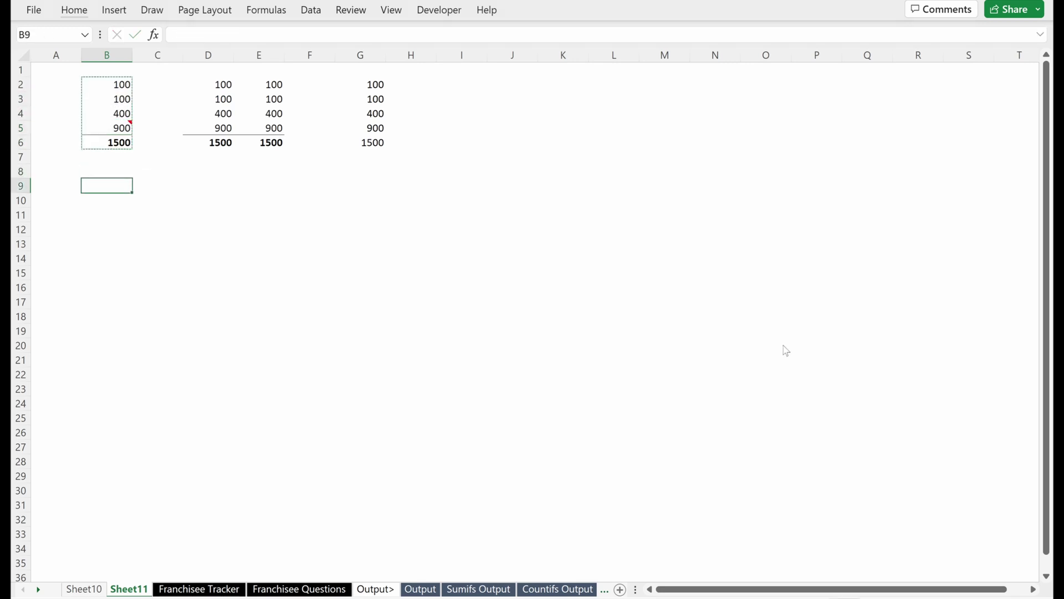
Step: Apply Data Validation to B9:B12 allowing whole numbers between 0 and 10
{"action": "key", "text": "ctrl+alt+v"}
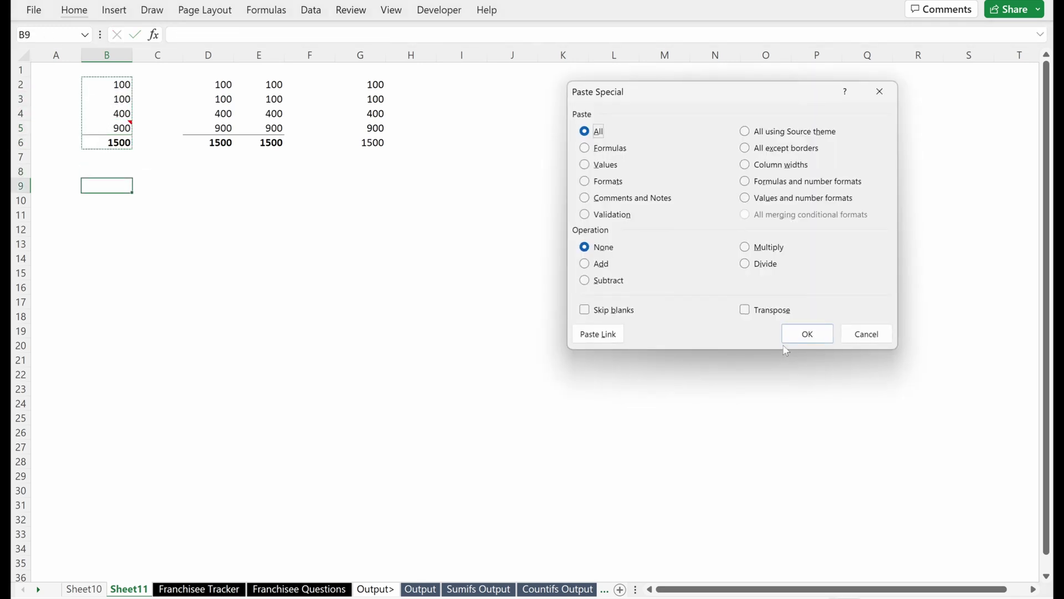
{"action": "key", "text": "Escape"}
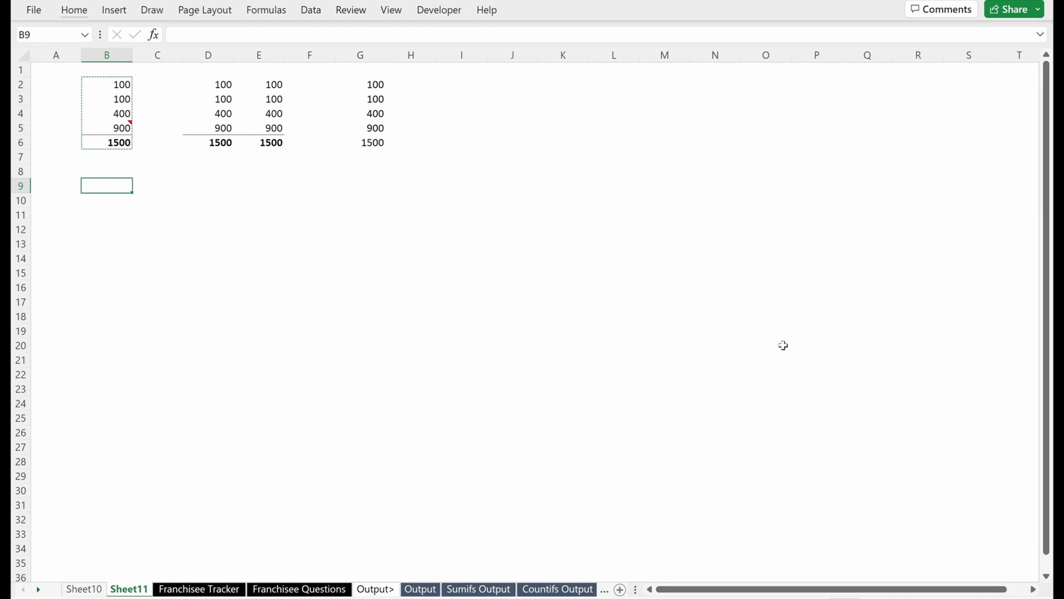
{"action": "key", "text": "shift+Down"}
{"action": "key", "text": "shift+Down"}
{"action": "key", "text": "shift+Down"}
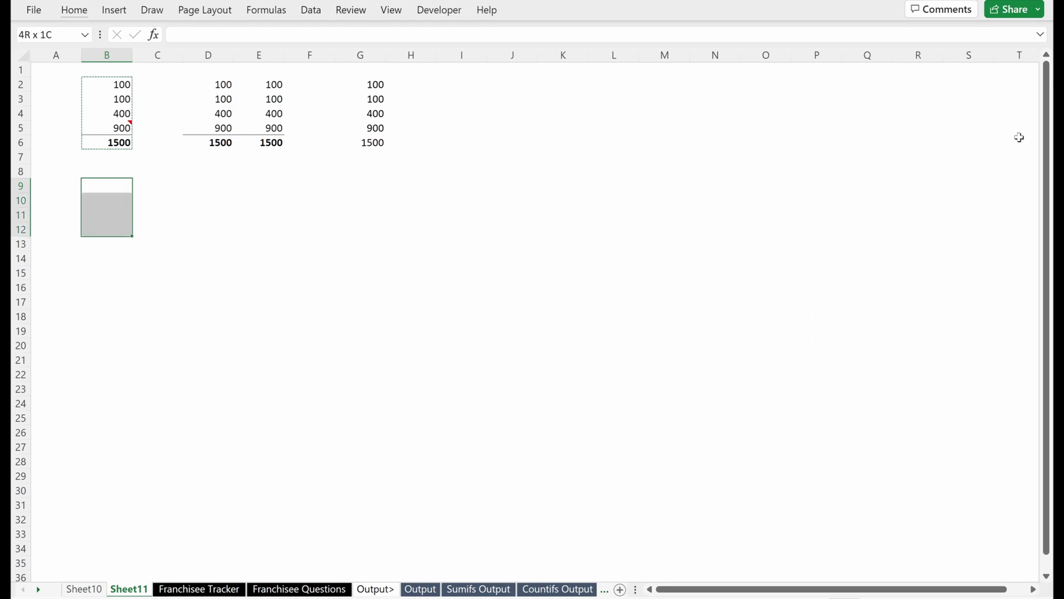
{"action": "left_click", "coordinate": [311, 10]}
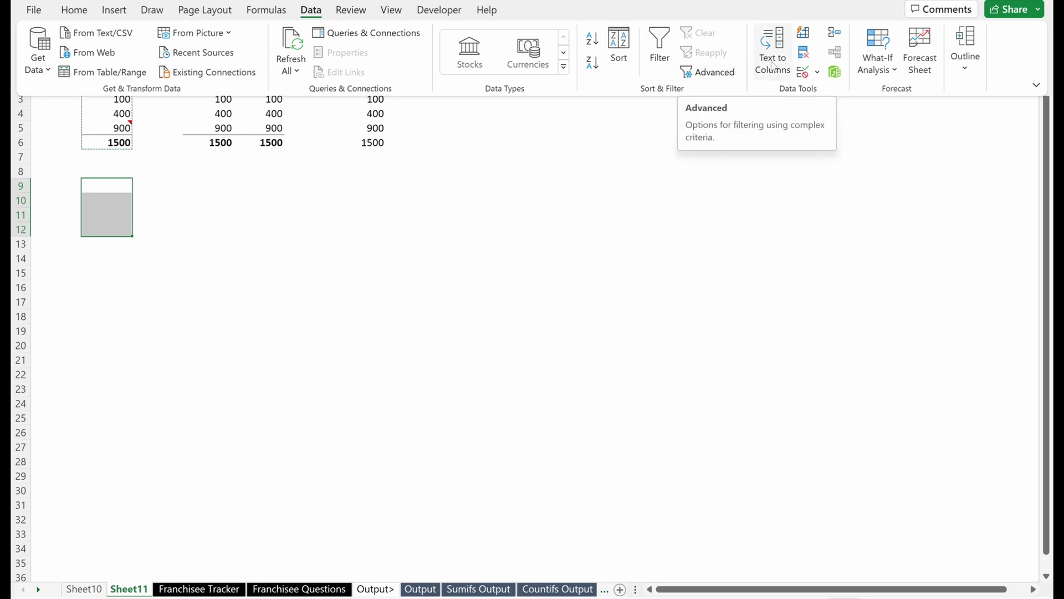
{"action": "left_click", "coordinate": [813, 72]}
{"action": "left_click", "coordinate": [846, 92]}
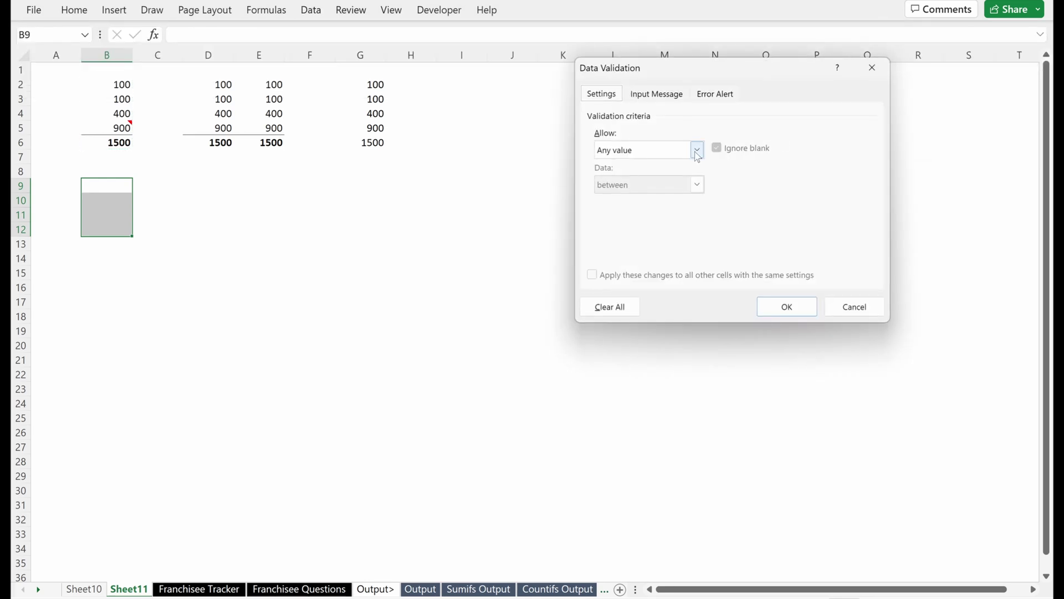
{"action": "left_click", "coordinate": [696, 150]}
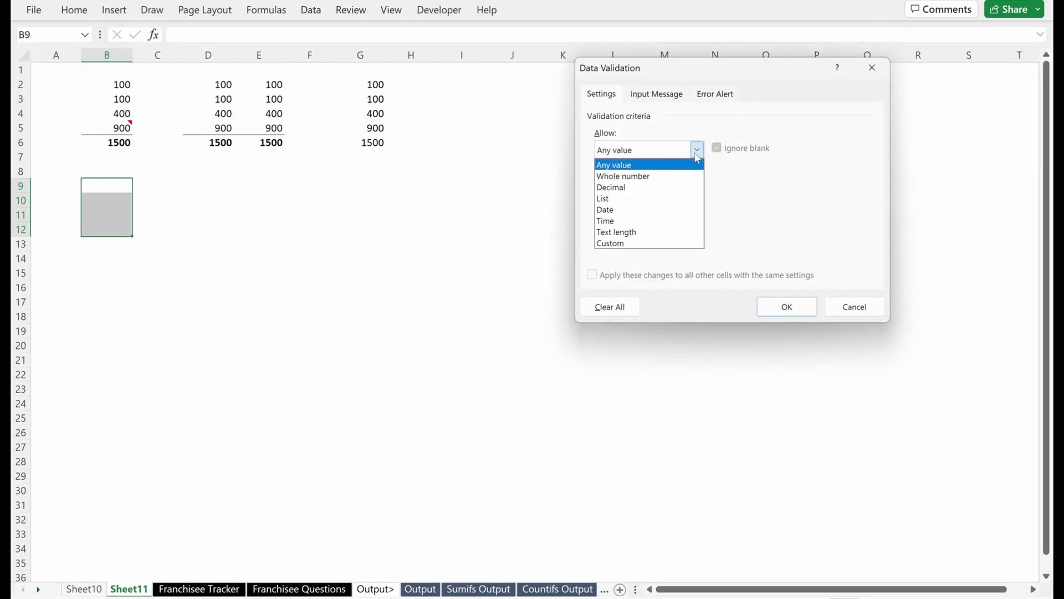
{"action": "left_click", "coordinate": [680, 184]}
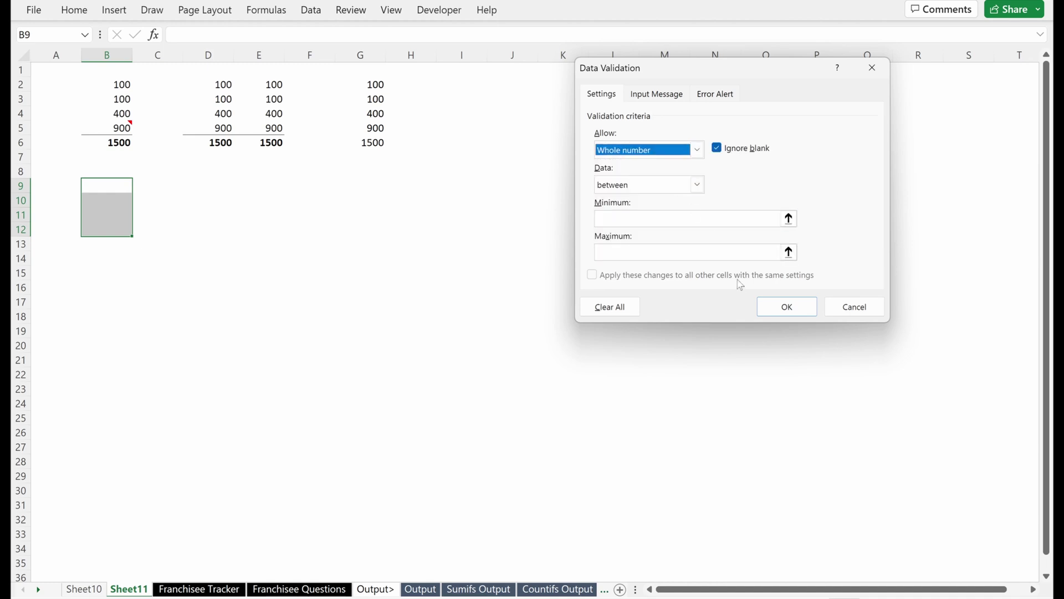
{"action": "left_click", "coordinate": [730, 218]}
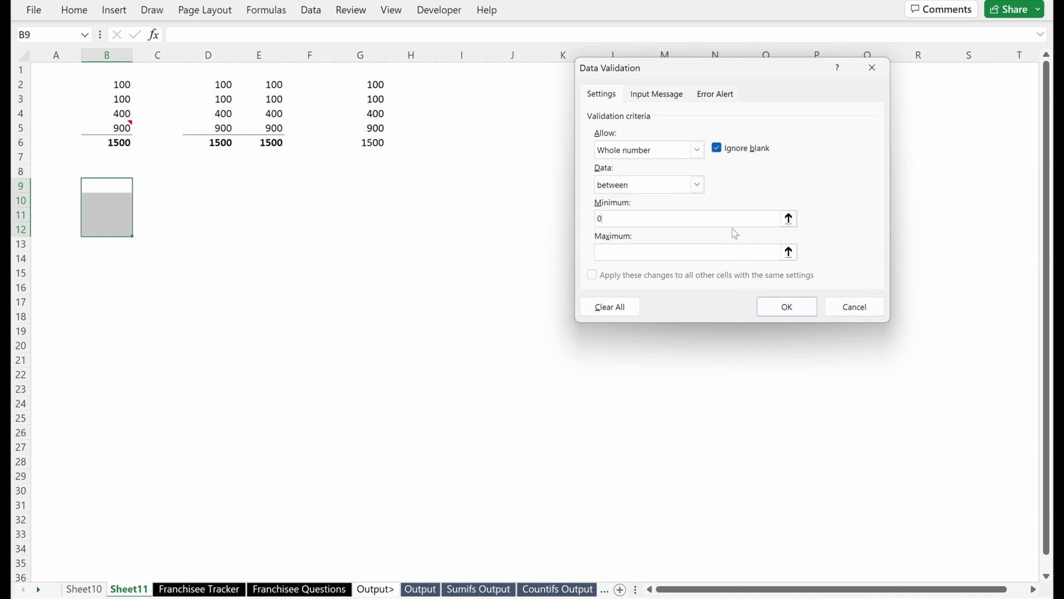
{"action": "left_click", "coordinate": [784, 306]}
Step: Enter test values 9, 9, 6 in B9:B11, replacing the rejected 11 with 1 in B12
{"action": "left_click", "coordinate": [97, 188]}
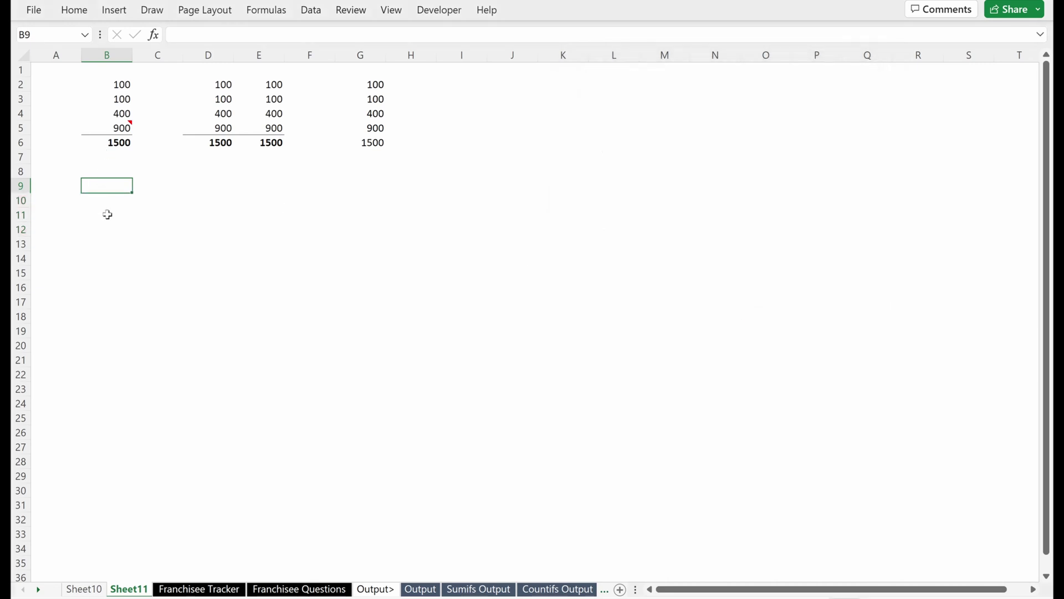
{"action": "type", "text": "9"}
{"action": "key", "text": "Return"}
{"action": "type", "text": "9"}
{"action": "key", "text": "Return"}
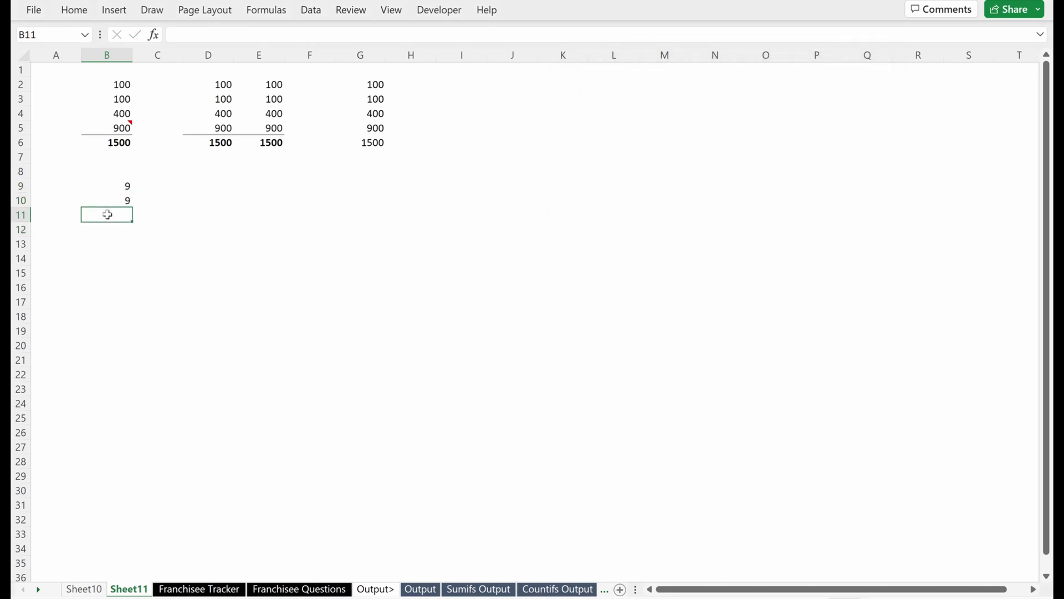
{"action": "type", "text": "6"}
{"action": "key", "text": "Return"}
{"action": "type", "text": "11"}
{"action": "key", "text": "Return"}
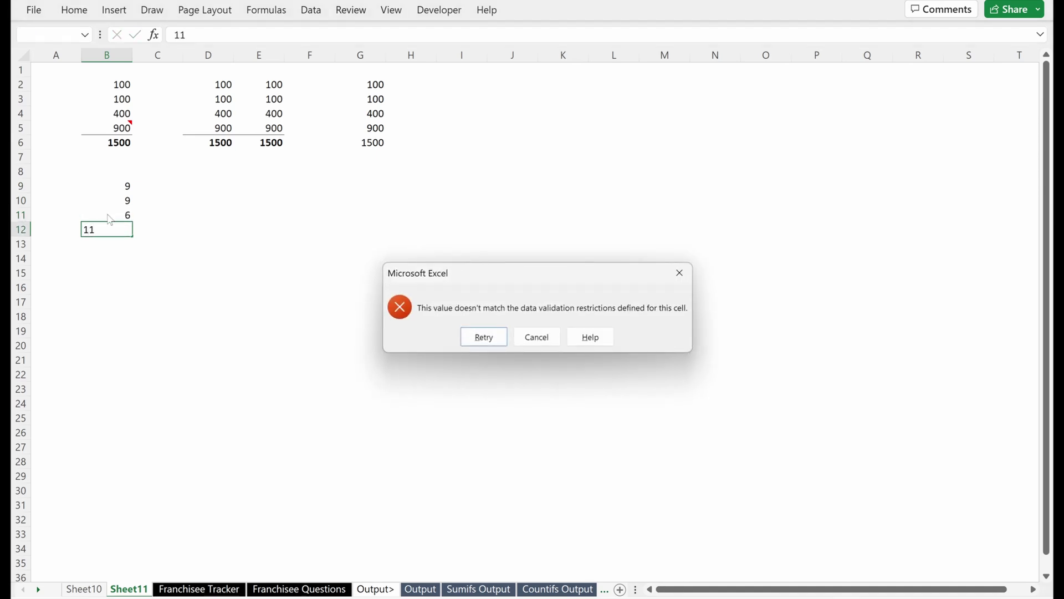
{"action": "key", "text": "Return"}
{"action": "type", "text": "1"}
{"action": "key", "text": "Return"}
Step: Copy B9:B12 and paste only its validation into E9:E12
{"action": "key", "text": "Up"}
{"action": "key", "text": "shift+Up"}
{"action": "key", "text": "shift+Up"}
{"action": "key", "text": "shift+Up"}
{"action": "key", "text": "ctrl+c"}
{"action": "key", "text": "Right"}
{"action": "key", "text": "Right"}
{"action": "key", "text": "Up"}
{"action": "key", "text": "Up"}
{"action": "key", "text": "Right"}
{"action": "key", "text": "Up"}
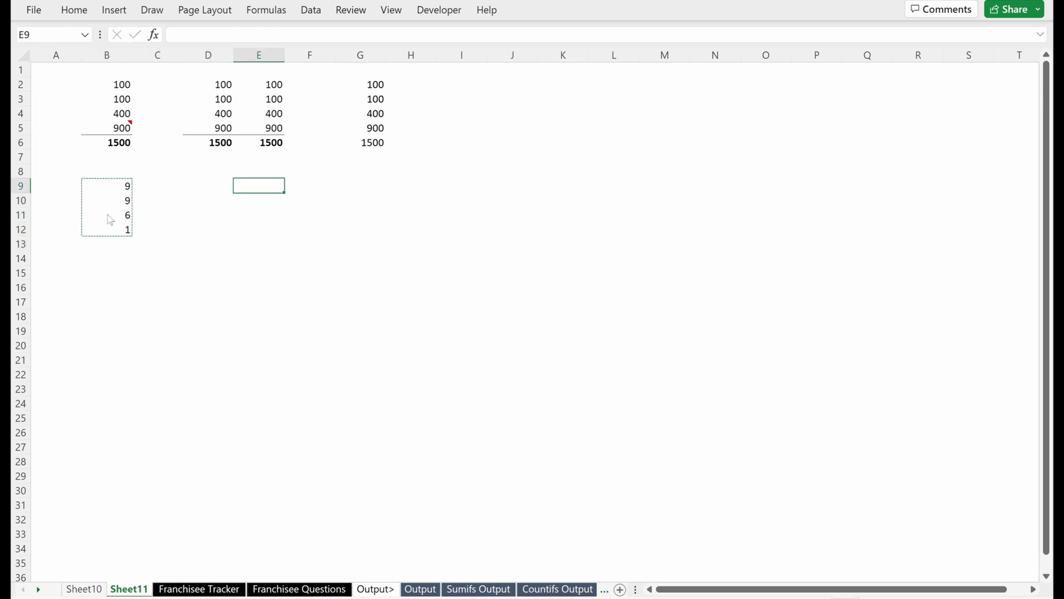
{"action": "key", "text": "ctrl+alt+v"}
{"action": "key", "text": "c"}
{"action": "key", "text": "n"}
{"action": "key", "text": "Return"}
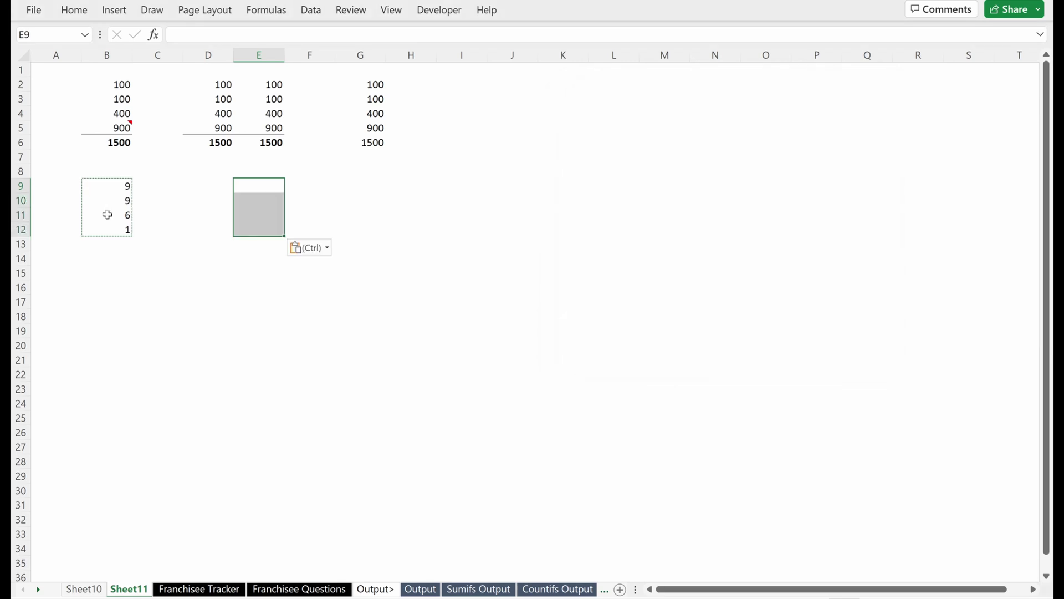
Step: Try entering 19 in E9 and cancel the validation error
{"action": "key", "text": "shift+Up"}
{"action": "key", "text": "shift+Up"}
{"action": "key", "text": "shift+Up"}
{"action": "type", "text": "19"}
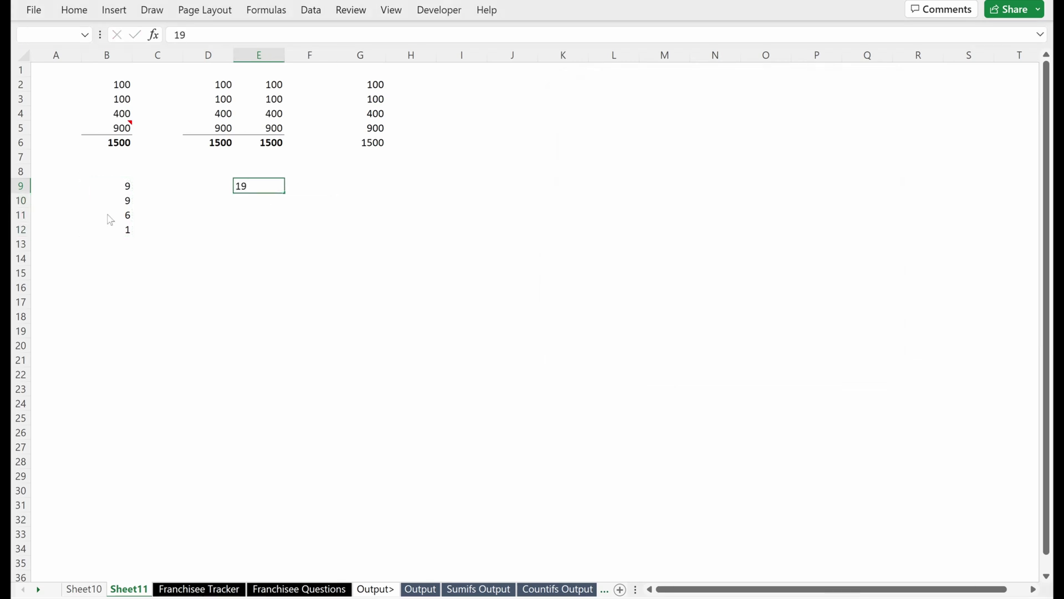
{"action": "key", "text": "Return"}
{"action": "key", "text": "Tab"}
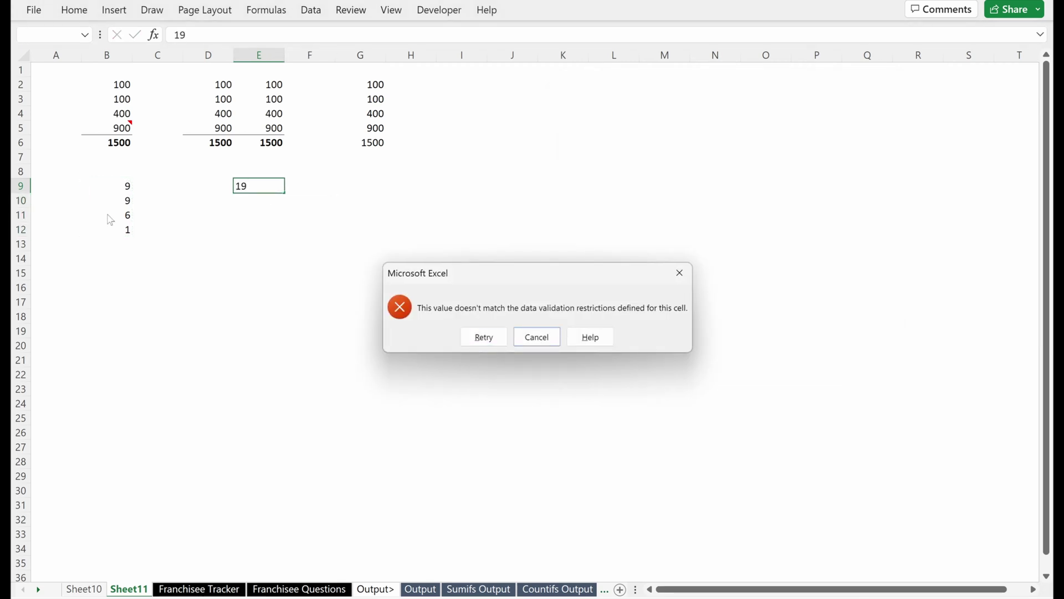
{"action": "key", "text": "Return"}
Step: Clear the test cells B9:E12 and return to the total in B6
{"action": "key", "text": "shift+Left"}
{"action": "key", "text": "shift+Left"}
{"action": "key", "text": "shift+Left"}
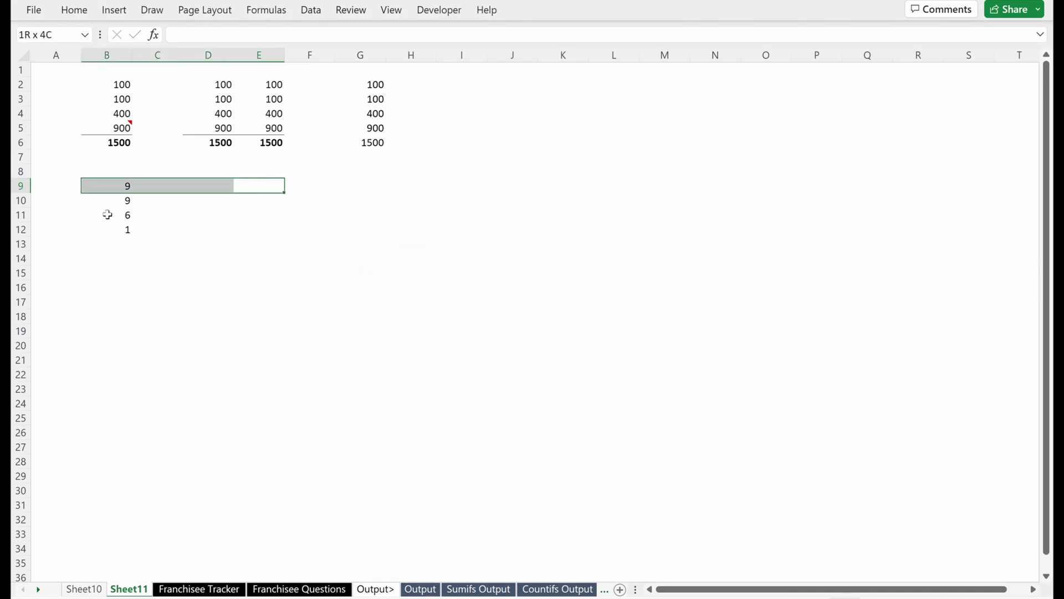
{"action": "key", "text": "shift+Down"}
{"action": "key", "text": "shift+Down"}
{"action": "key", "text": "shift+Down"}
{"action": "key", "text": "Delete"}
{"action": "key", "text": "Left"}
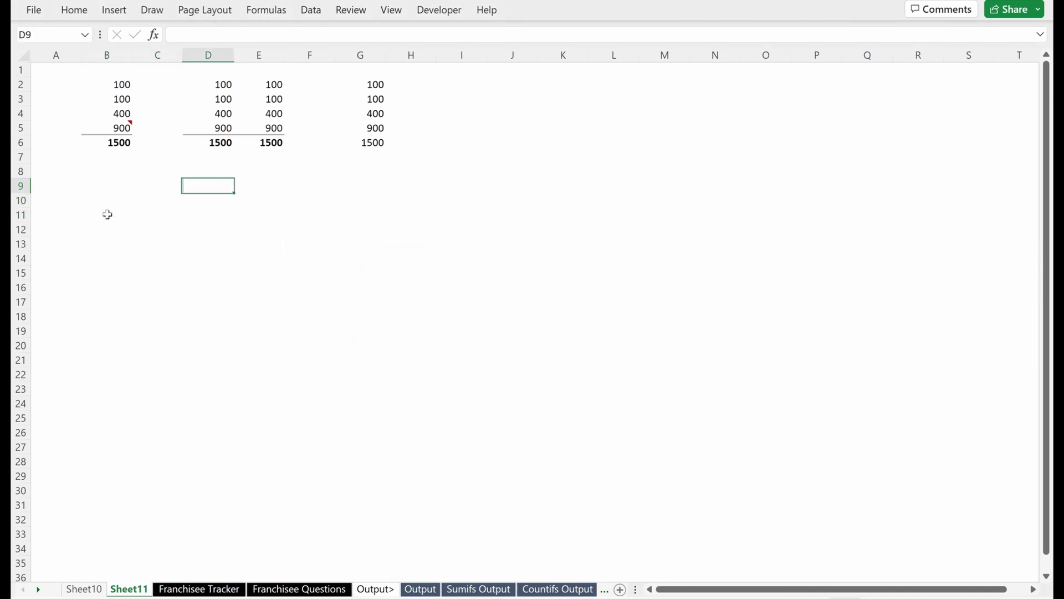
{"action": "key", "text": "Left"}
{"action": "key", "text": "Left"}
{"action": "key", "text": "Up"}
{"action": "key", "text": "Up"}
{"action": "key", "text": "Up"}
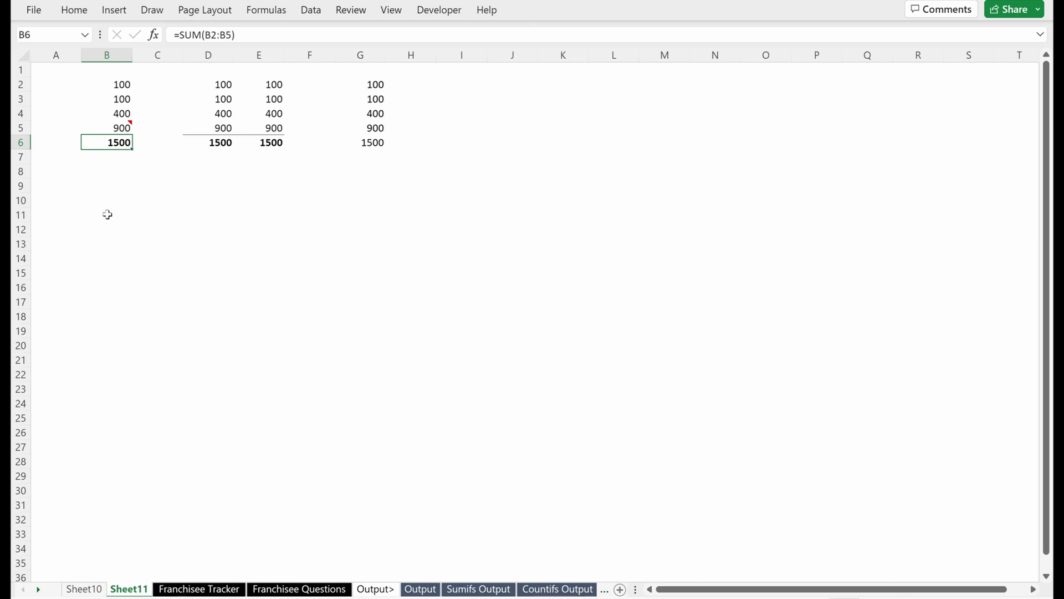
Step: Copy B2:B6 and open Paste Special at B9, then cancel without pasting
{"action": "key", "text": "shift+Up"}
{"action": "key", "text": "shift+Up"}
{"action": "key", "text": "shift+Up"}
{"action": "key", "text": "shift+Up"}
{"action": "key", "text": "ctrl+c"}
{"action": "key", "text": "Down"}
{"action": "key", "text": "Down"}
{"action": "key", "text": "Down"}
{"action": "key", "text": "ctrl+alt+v"}
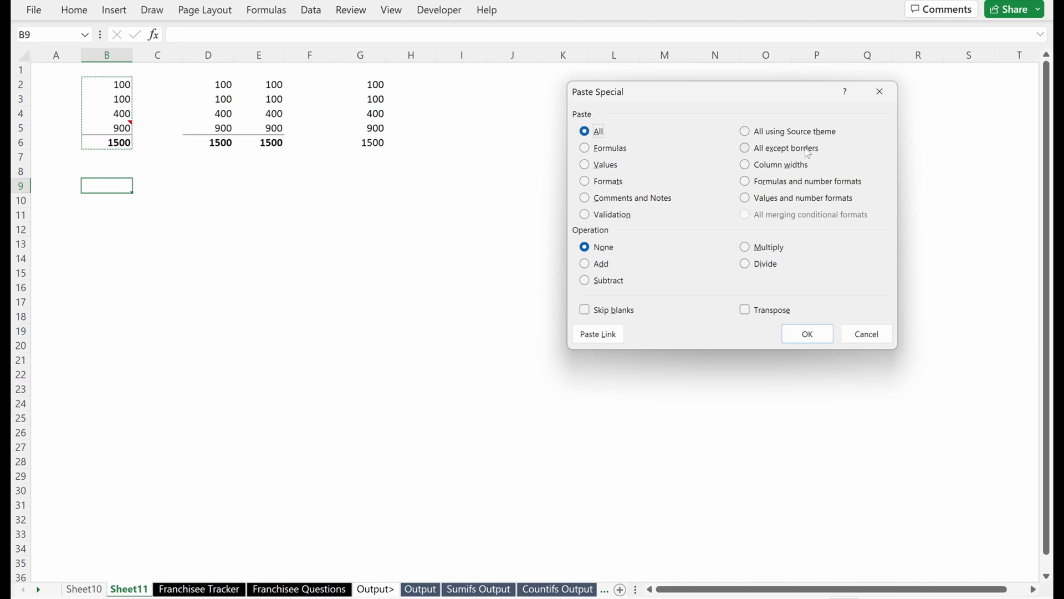
{"action": "left_click", "coordinate": [868, 336]}
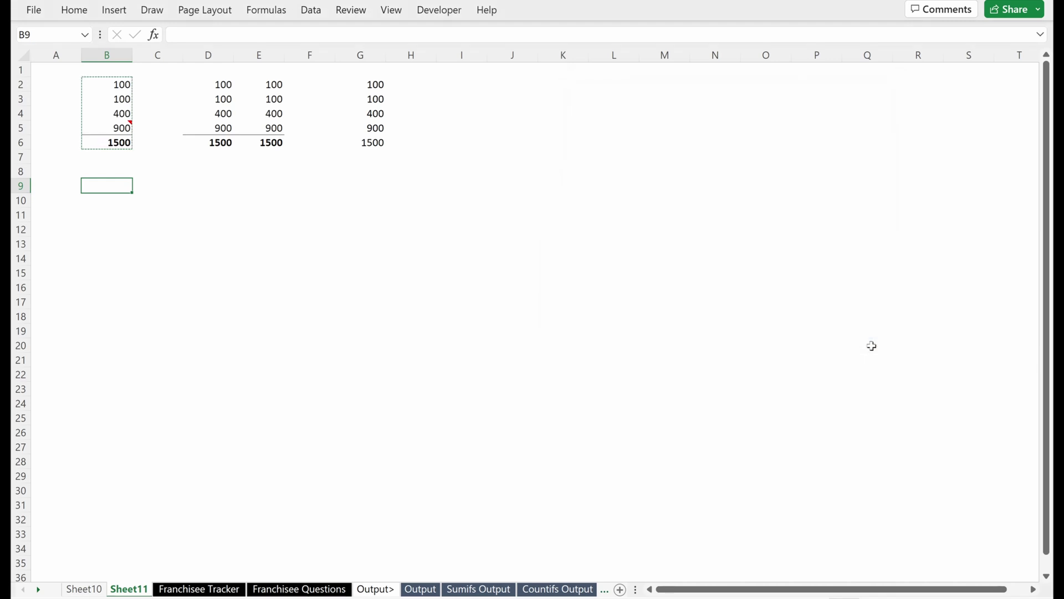
Step: Narrow column A, then paste its column width onto column C
{"action": "key", "text": "Left"}
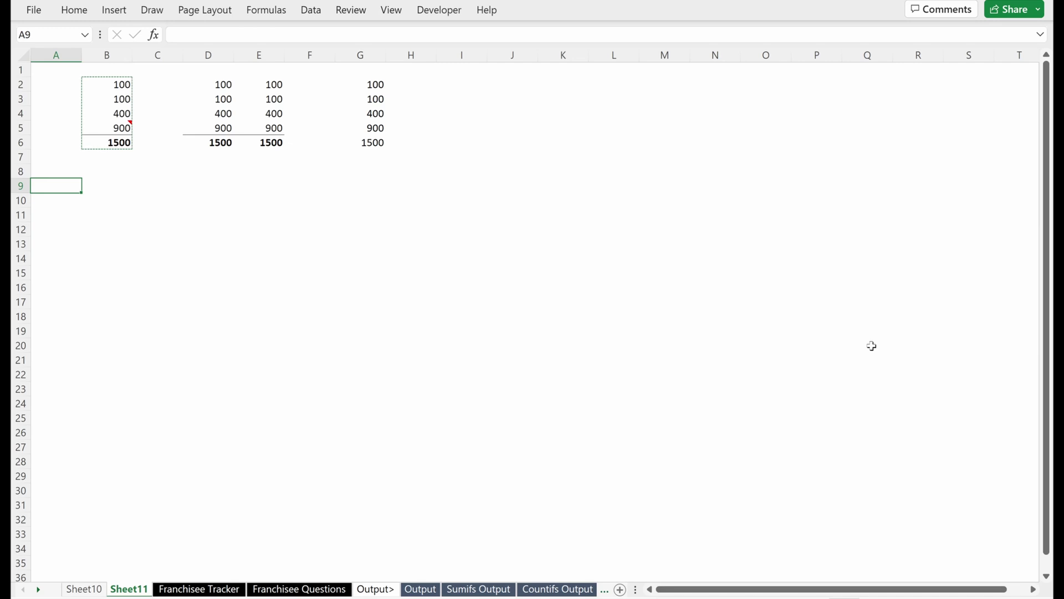
{"action": "key", "text": "alt+h"}
{"action": "type", "text": "ow"}
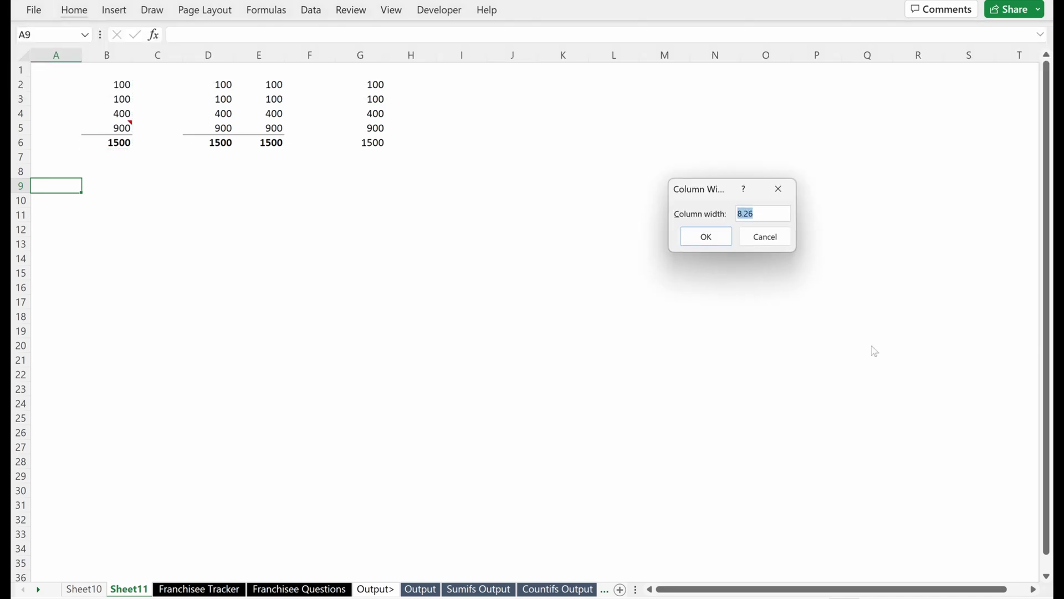
{"action": "type", "text": "3"}
{"action": "key", "text": "Return"}
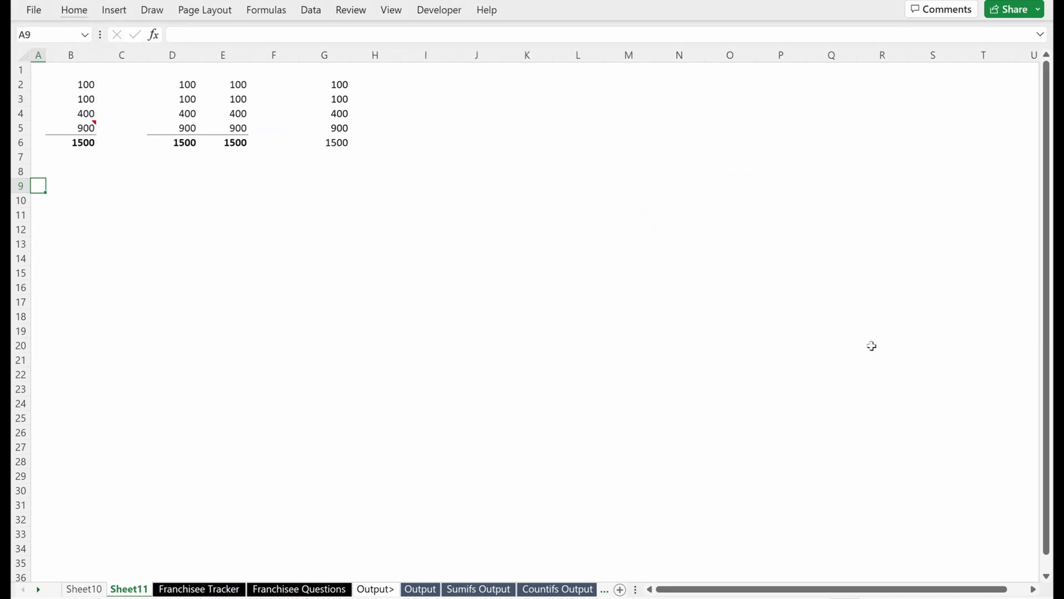
{"action": "key", "text": "Right"}
{"action": "key", "text": "Right"}
{"action": "key", "text": "ctrl+alt+v"}
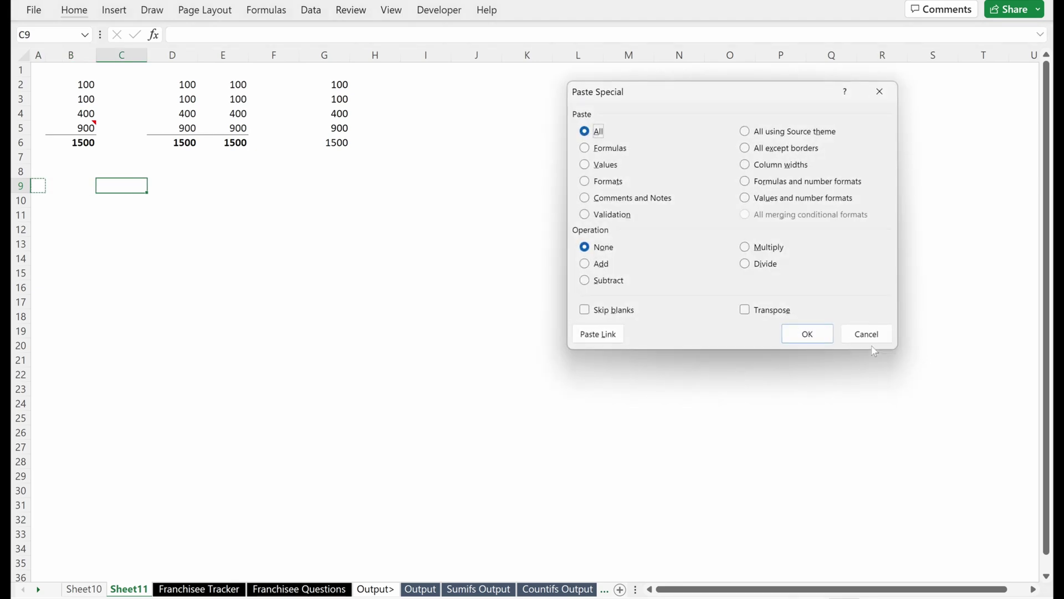
{"action": "key", "text": "w"}
{"action": "key", "text": "Return"}
Step: Make column F narrower through the Column Width setting
{"action": "key", "text": "Left"}
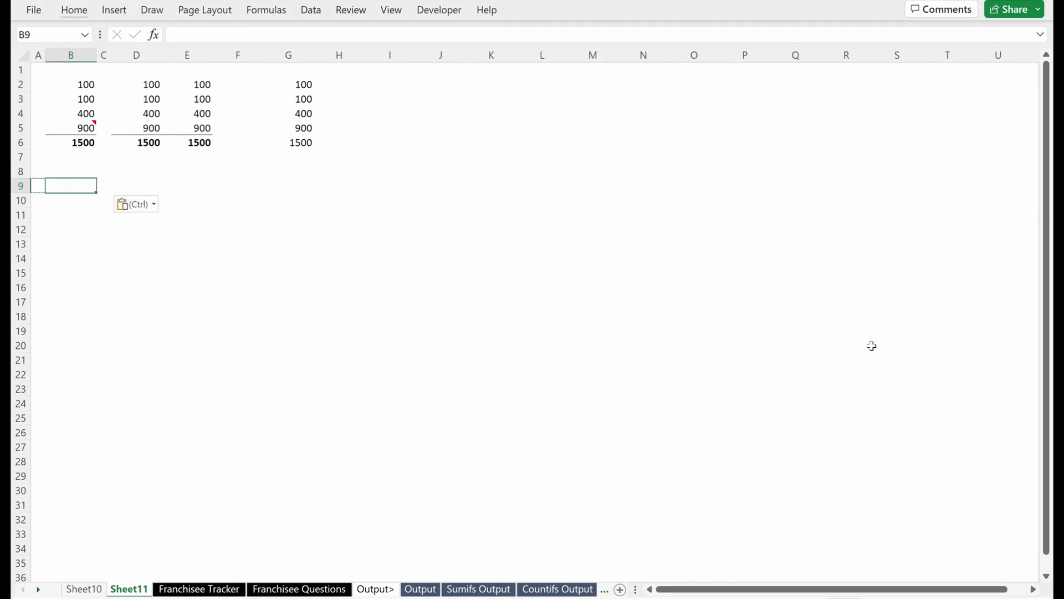
{"action": "key", "text": "Right"}
{"action": "key", "text": "Right"}
{"action": "key", "text": "Right"}
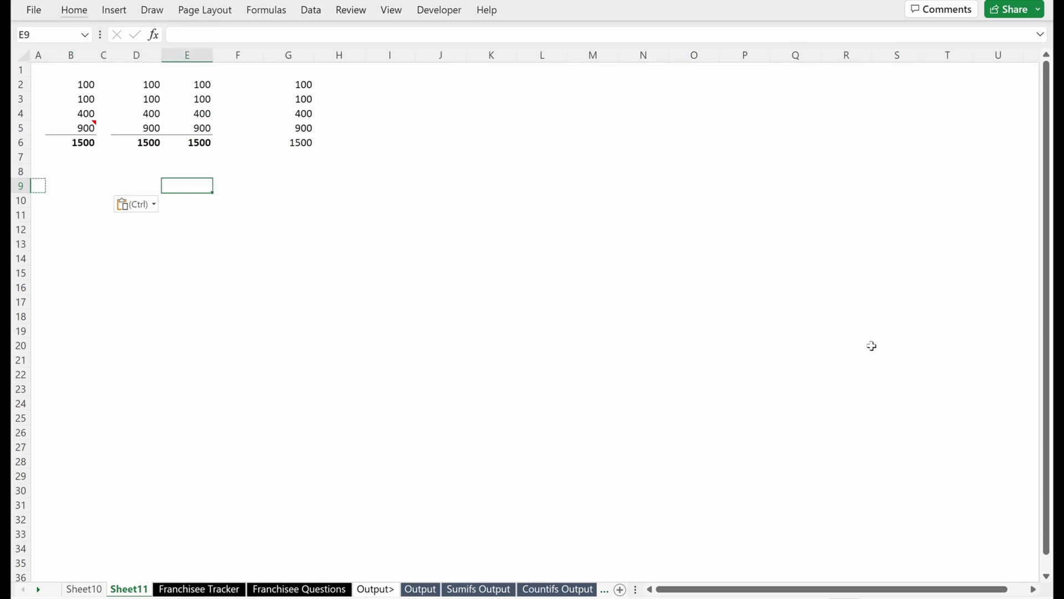
{"action": "key", "text": "Left"}
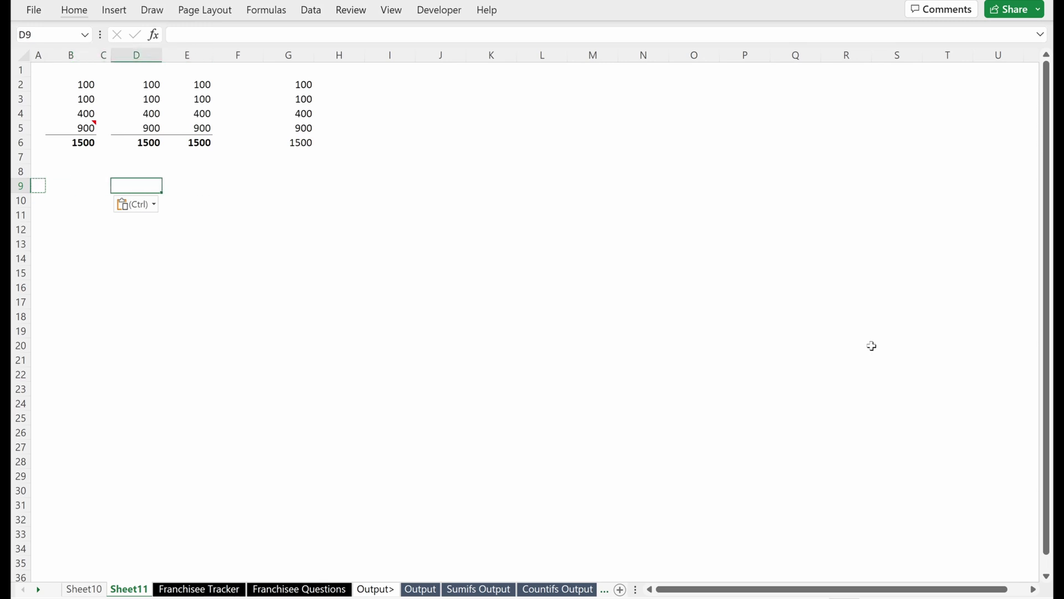
{"action": "key", "text": "Right"}
{"action": "key", "text": "Right"}
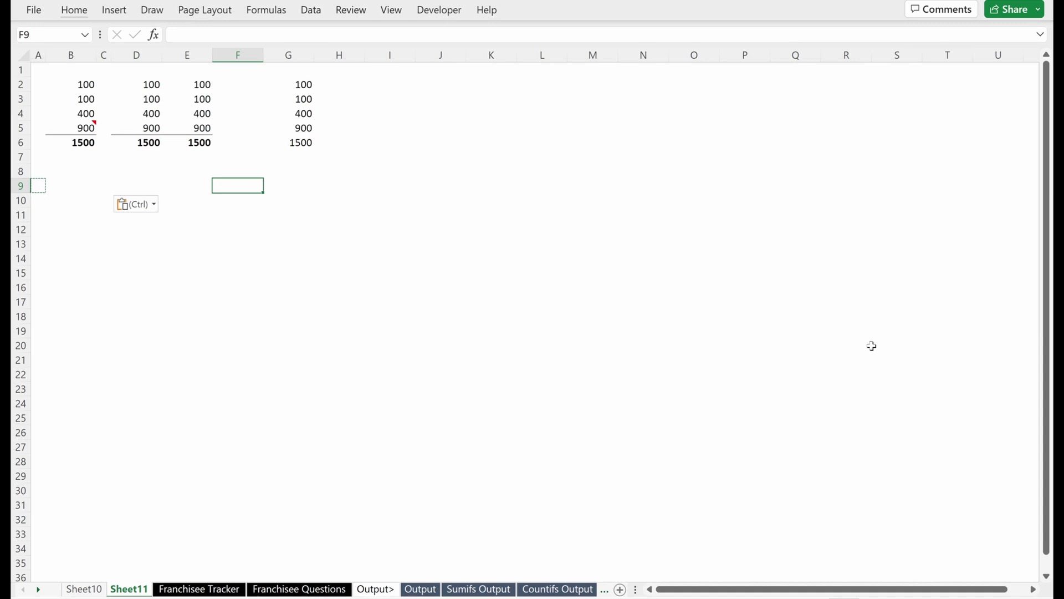
{"action": "key", "text": "alt"}
{"action": "type", "text": "how2"}
{"action": "key", "text": "Return"}
Step: Copy D9:F9 and paste only their column widths onto columns G:I and J:L
{"action": "key", "text": "Left"}
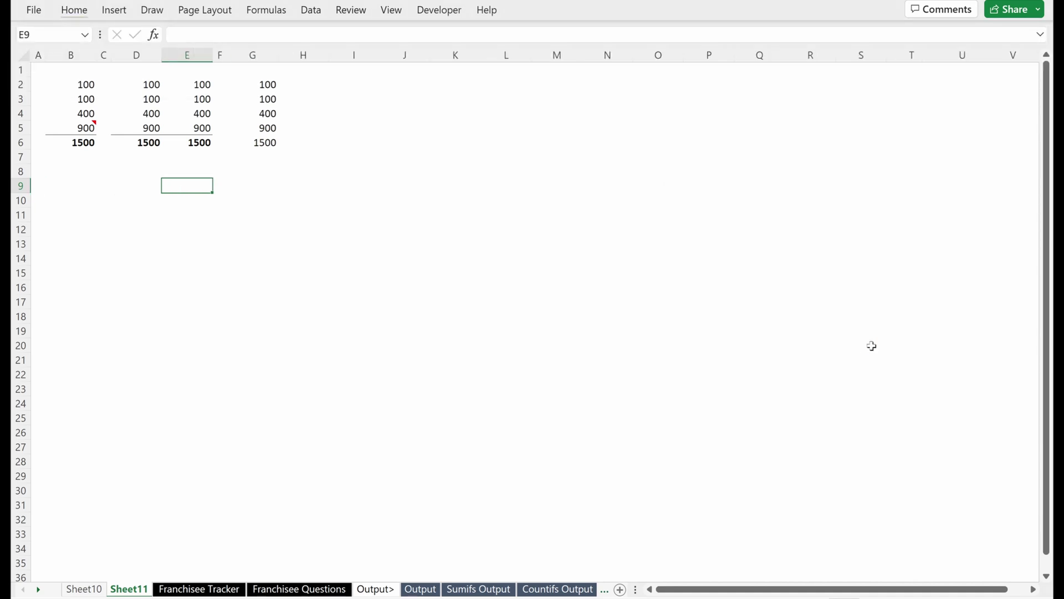
{"action": "key", "text": "shift+Left"}
{"action": "key", "text": "shift+Right"}
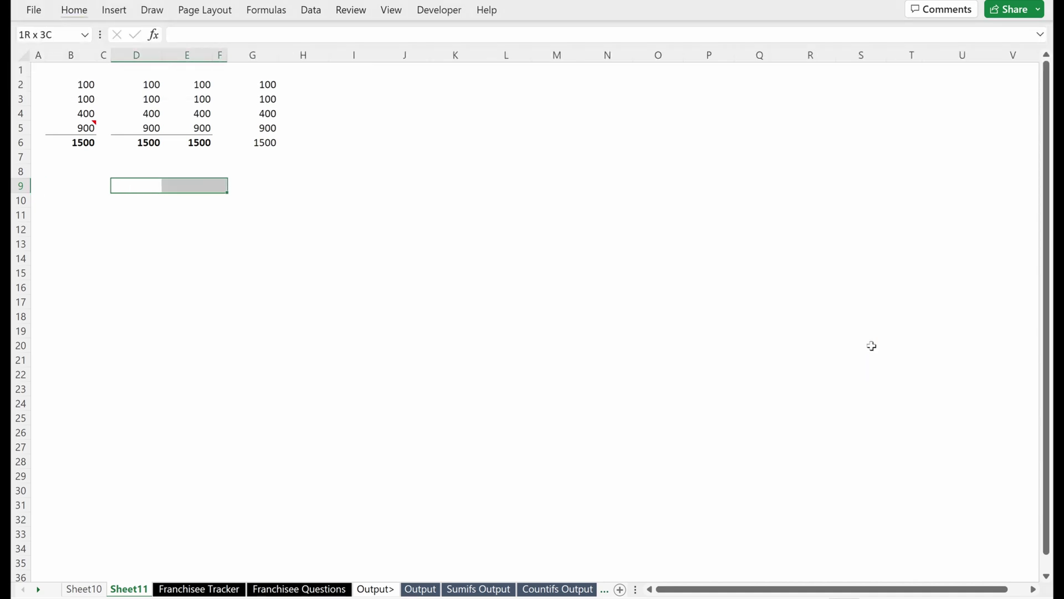
{"action": "key", "text": "ctrl+c"}
{"action": "key", "text": "Right"}
{"action": "key", "text": "Right"}
{"action": "key", "text": "Right"}
{"action": "key", "text": "ctrl+alt+v"}
{"action": "key", "text": "w"}
{"action": "key", "text": "Return"}
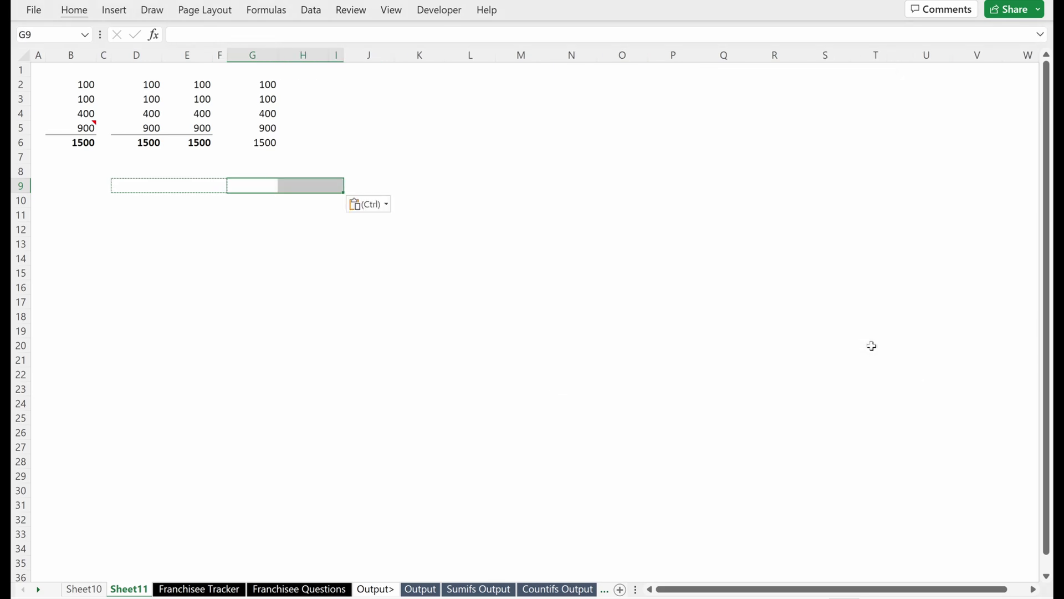
{"action": "key", "text": "Right"}
{"action": "key", "text": "Right"}
{"action": "key", "text": "Right"}
{"action": "key", "text": "ctrl+alt+v"}
{"action": "key", "text": "w"}
{"action": "key", "text": "Return"}
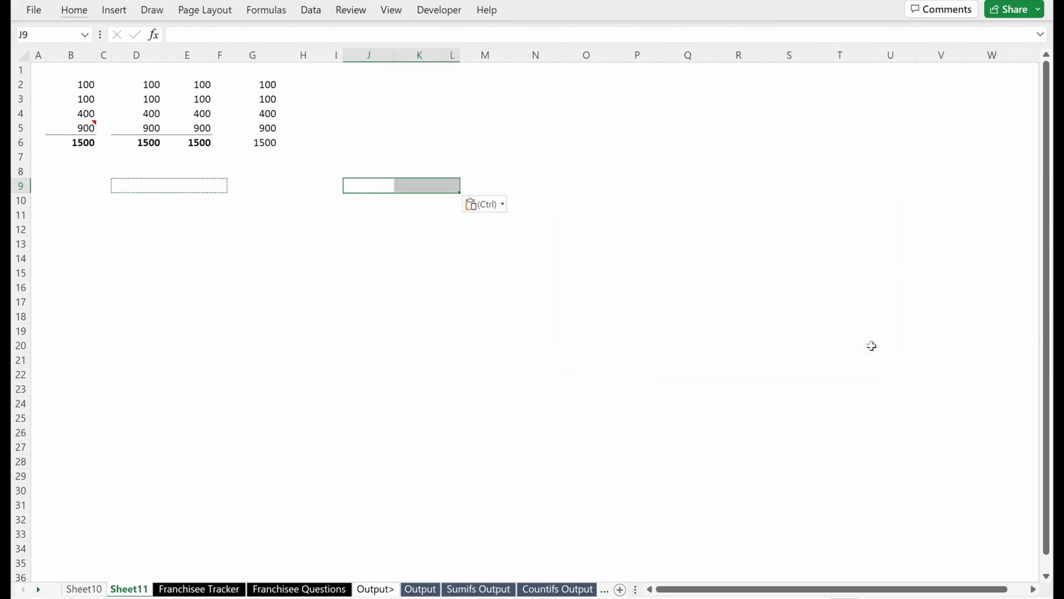
Step: Open Paste Special at D11 and cancel it, then select cell J3
{"action": "key", "text": "Left"}
{"action": "key", "text": "Left"}
{"action": "key", "text": "Left"}
{"action": "key", "text": "Left"}
{"action": "key", "text": "Left"}
{"action": "key", "text": "Left"}
{"action": "key", "text": "Left"}
{"action": "key", "text": "Left"}
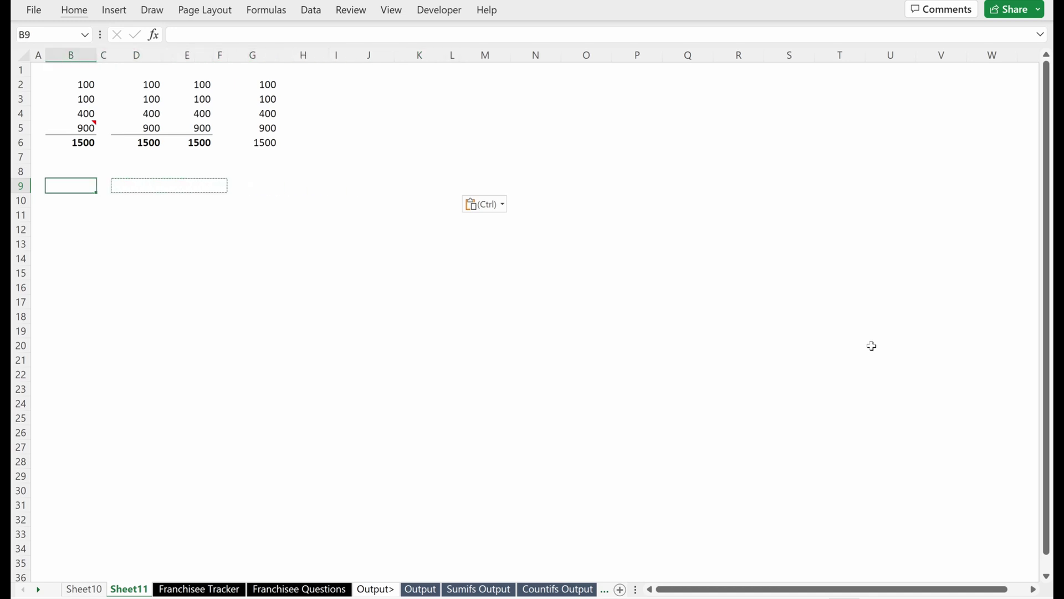
{"action": "key", "text": "Right"}
{"action": "key", "text": "Down"}
{"action": "key", "text": "Down"}
{"action": "key", "text": "Right"}
{"action": "key", "text": "ctrl+alt+v"}
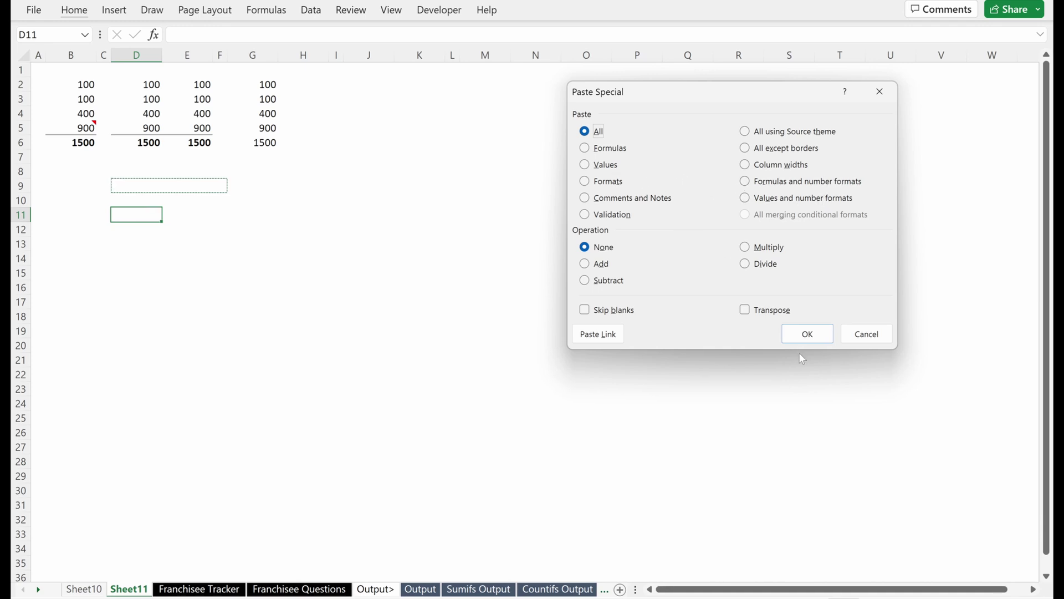
{"action": "left_click", "coordinate": [877, 337]}
{"action": "left_click", "coordinate": [346, 97]}
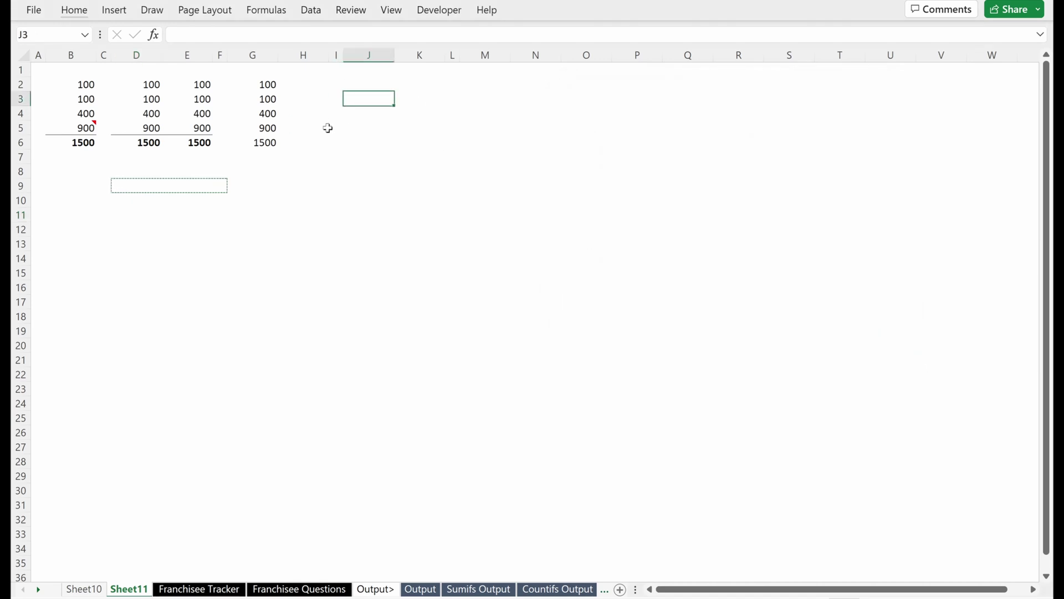
Step: Enter 1000 in J3, copy it, and select E2:E5
{"action": "type", "text": "1000"}
{"action": "key", "text": "Return"}
{"action": "key", "text": "Up"}
{"action": "key", "text": "ctrl+c"}
{"action": "key", "text": "Left"}
{"action": "key", "text": "Left"}
{"action": "key", "text": "Left"}
{"action": "key", "text": "Up"}
{"action": "key", "text": "Left"}
{"action": "key", "text": "Left"}
{"action": "key", "text": "shift+Down"}
{"action": "key", "text": "shift+Down"}
{"action": "key", "text": "shift+Down"}
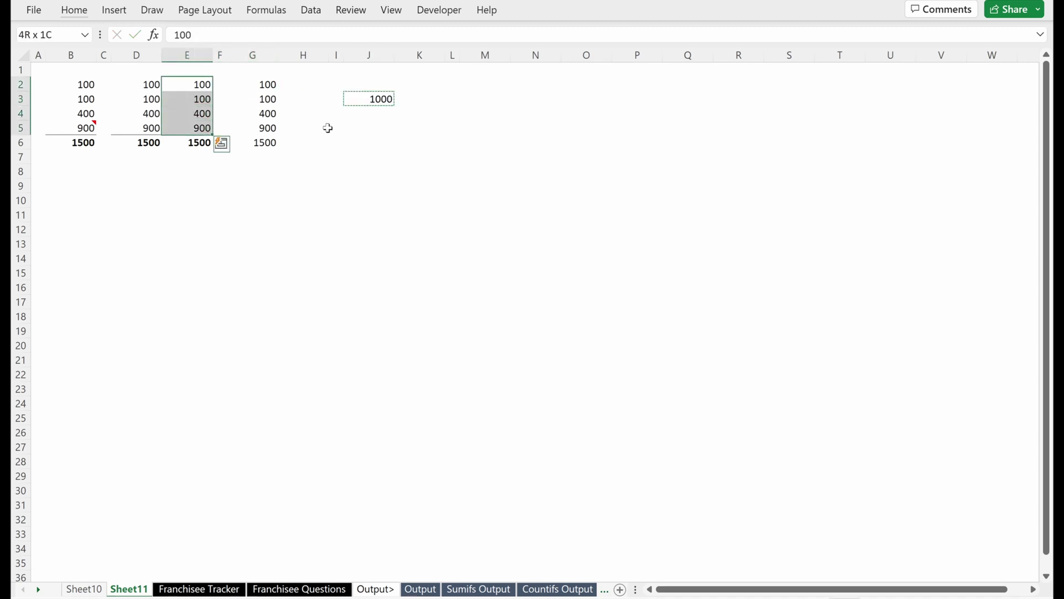
Step: Multiply E2:E5 by 1000 and format them with thousands separators and no decimals
{"action": "key", "text": "ctrl+alt+v"}
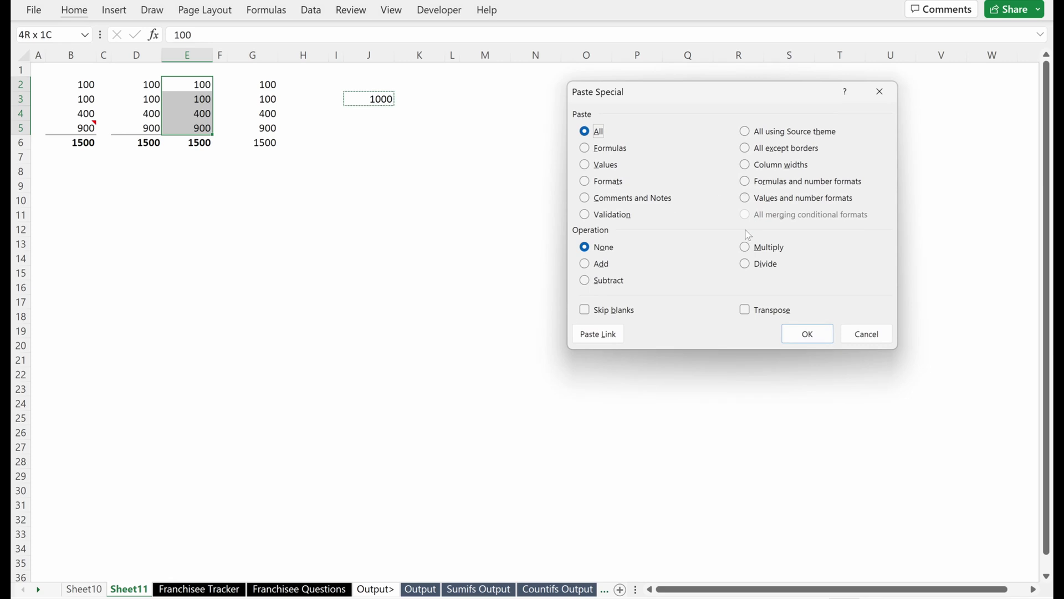
{"action": "left_click", "coordinate": [754, 247]}
{"action": "left_click", "coordinate": [807, 334]}
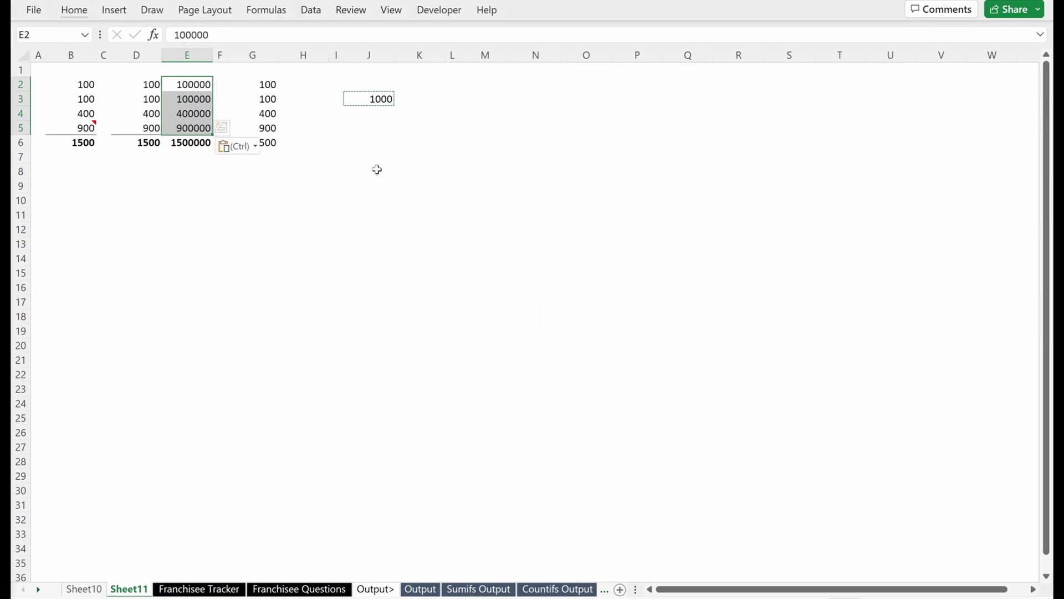
{"action": "key", "text": "ctrl+shift+1"}
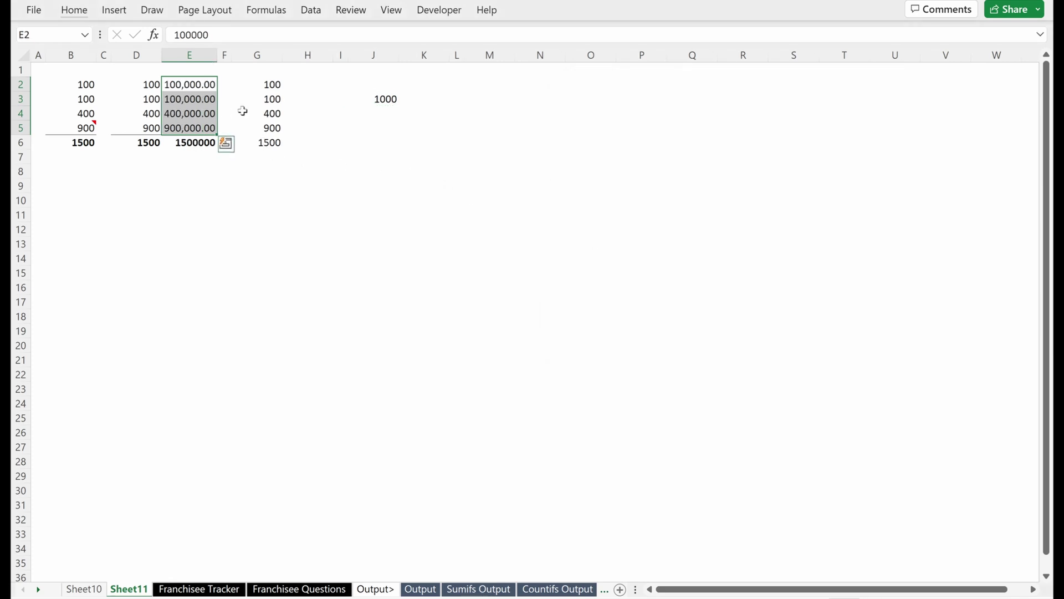
{"action": "key", "text": "alt+h"}
{"action": "key", "text": "9"}
{"action": "key", "text": "alt+h"}
{"action": "key", "text": "9"}
Step: Divide E2:E5 by the copied 1000 with Paste Special Divide
{"action": "left_click", "coordinate": [381, 100]}
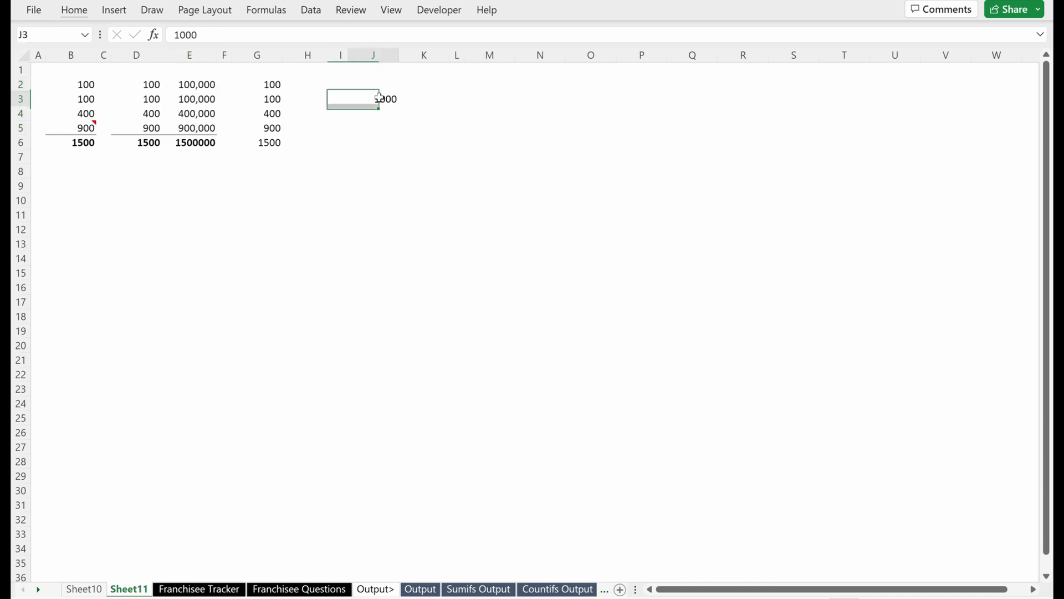
{"action": "left_click_drag", "start_coordinate": [200, 87], "coordinate": [196, 130]}
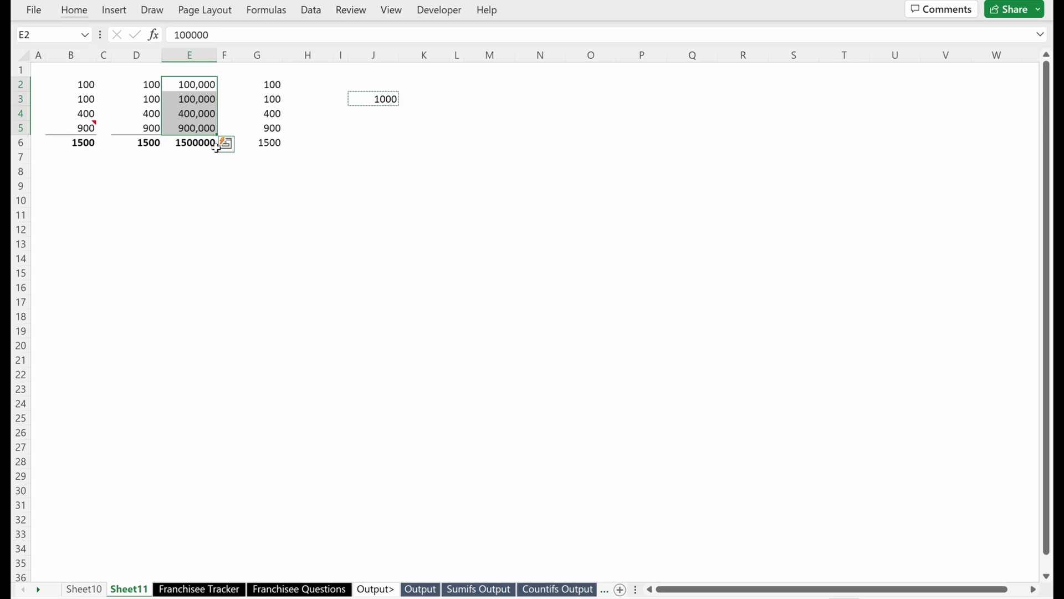
{"action": "key", "text": "ctrl+alt+v"}
{"action": "left_click", "coordinate": [763, 264]}
{"action": "left_click", "coordinate": [797, 334]}
{"action": "left_click", "coordinate": [364, 157]}
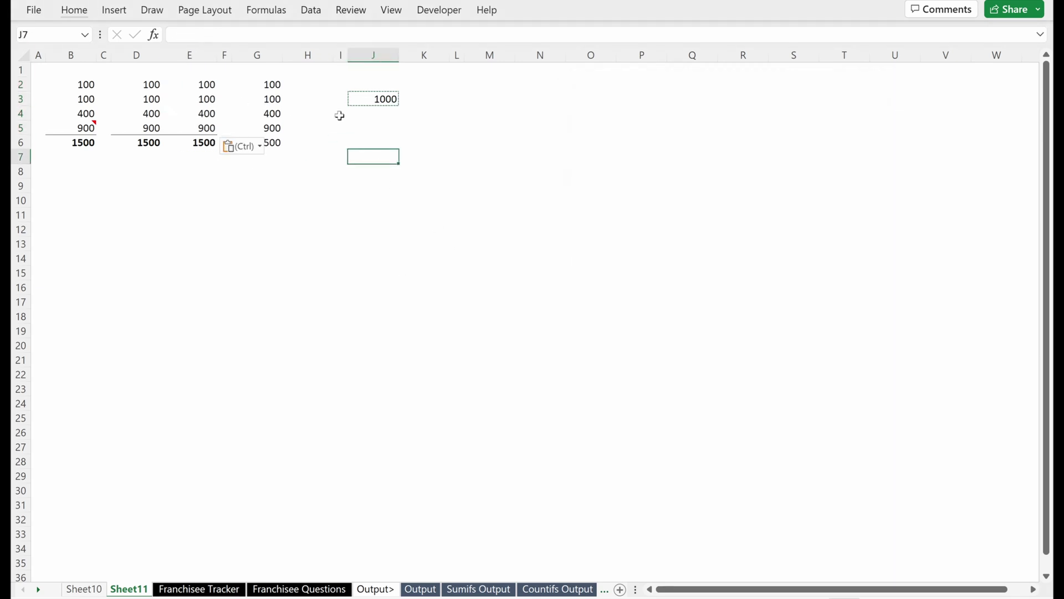
Step: Add 1000 to E2:E5 with Paste Special, then subtract it again
{"action": "left_click", "coordinate": [388, 99]}
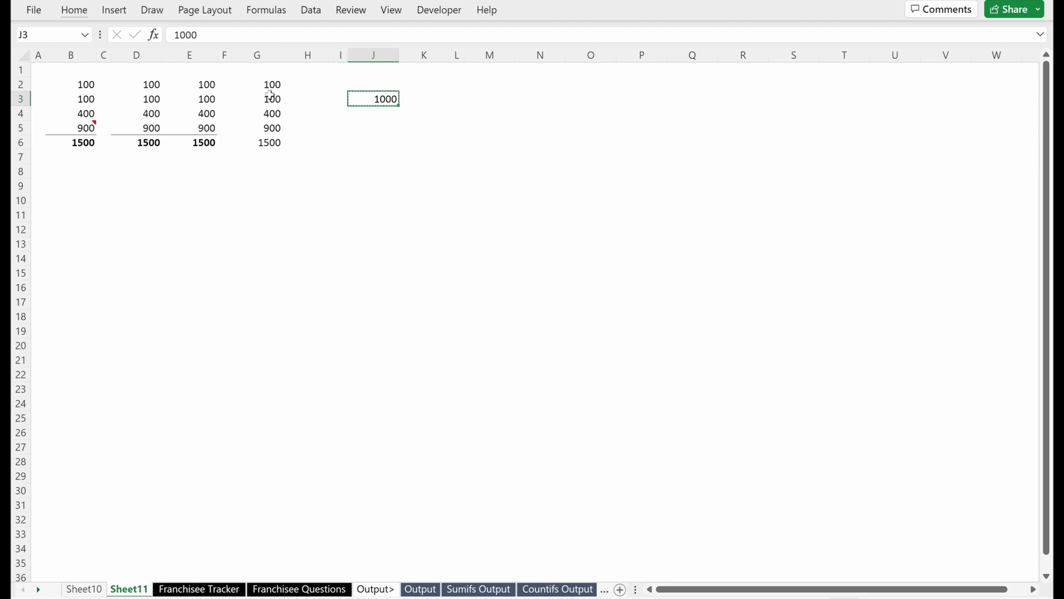
{"action": "left_click_drag", "start_coordinate": [208, 84], "coordinate": [210, 130]}
{"action": "key", "text": "ctrl+alt+v"}
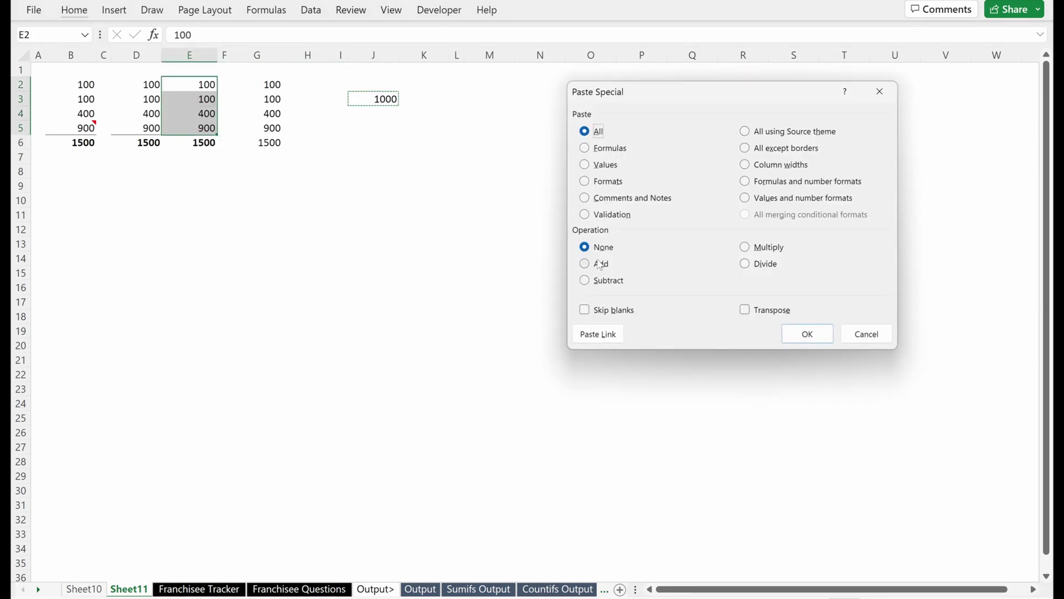
{"action": "key", "text": "d"}
{"action": "left_click", "coordinate": [805, 333]}
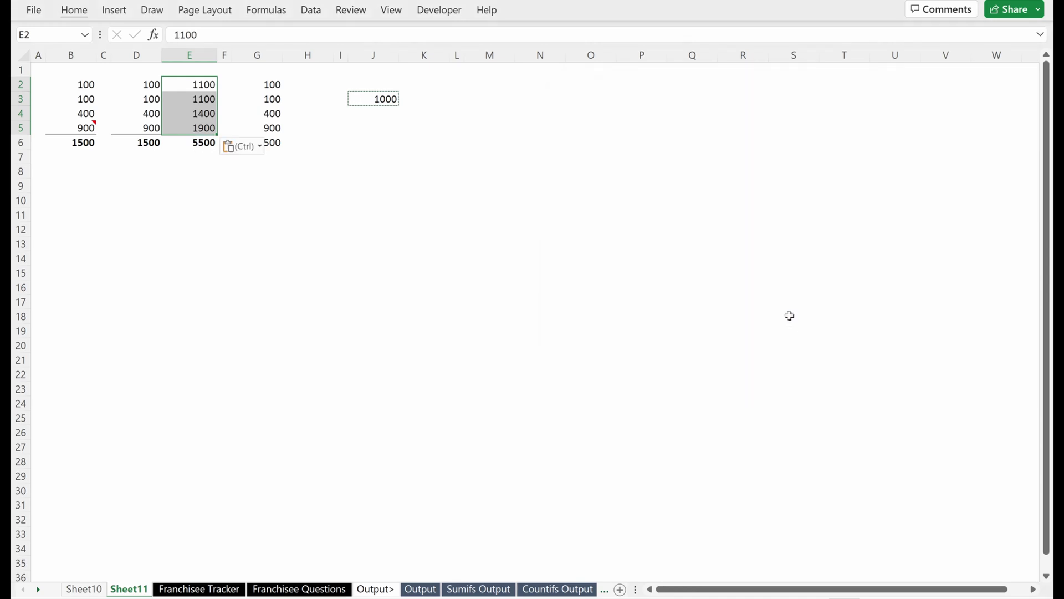
{"action": "key", "text": "ctrl+alt+v"}
{"action": "key", "text": "s"}
{"action": "left_click", "coordinate": [808, 334]}
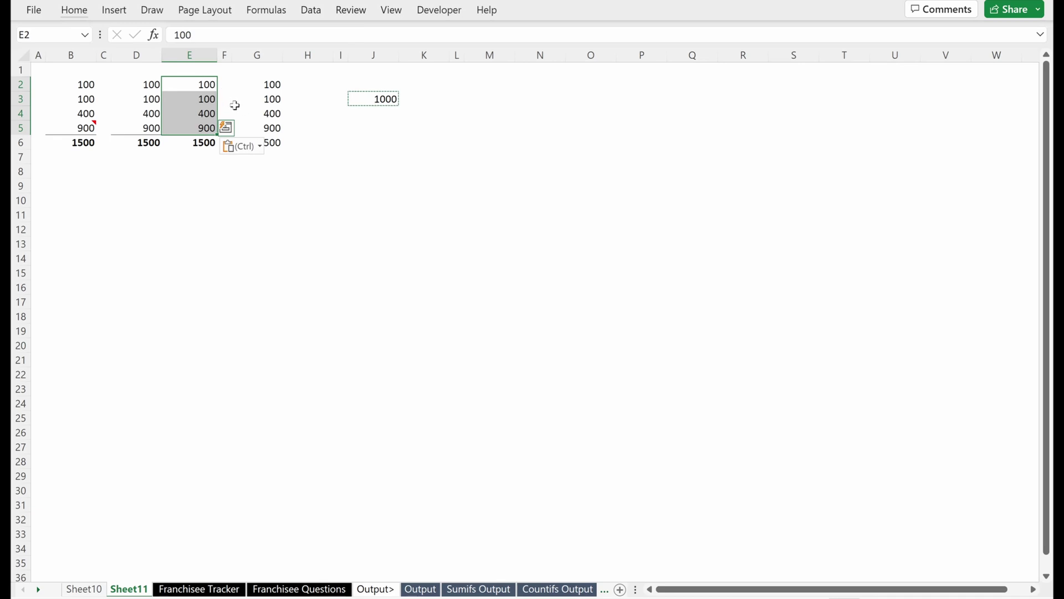
Step: Copy E2:E6 and paste it transposed into M7:Q7
{"action": "left_click", "coordinate": [267, 171]}
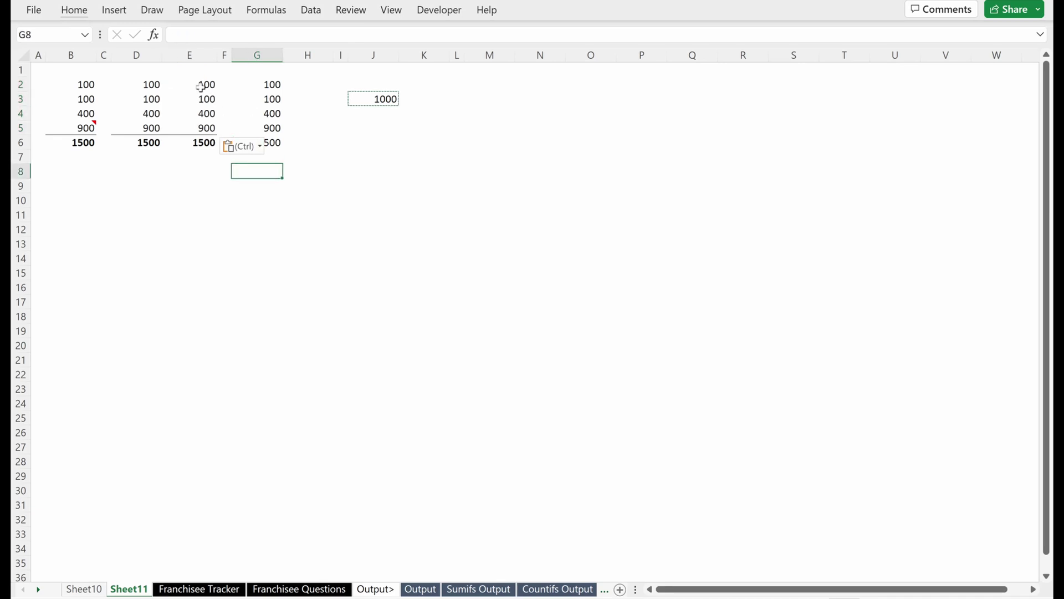
{"action": "left_click_drag", "start_coordinate": [204, 86], "coordinate": [203, 141]}
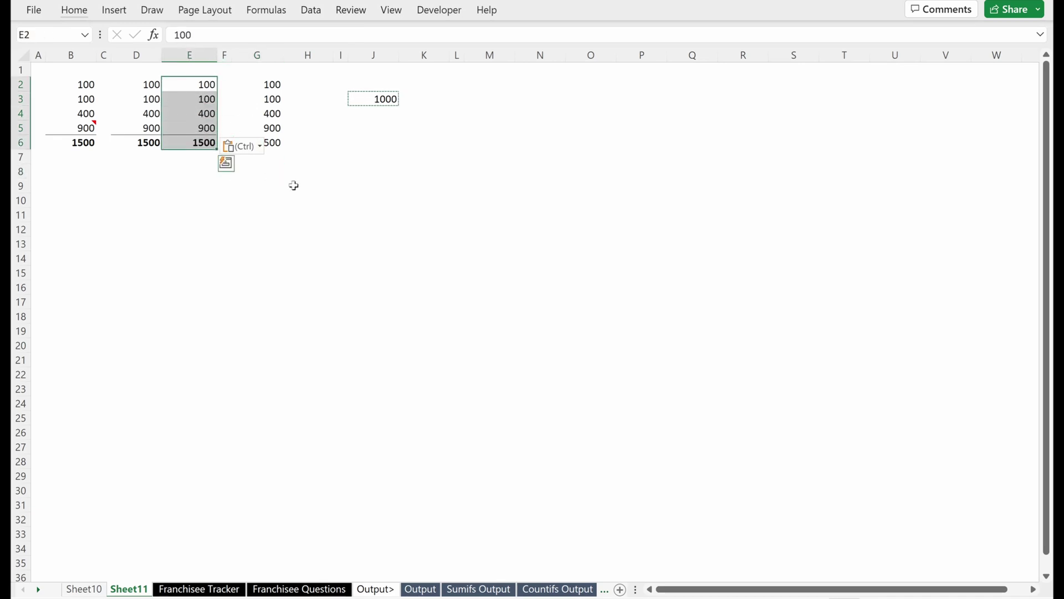
{"action": "key", "text": "ctrl+c"}
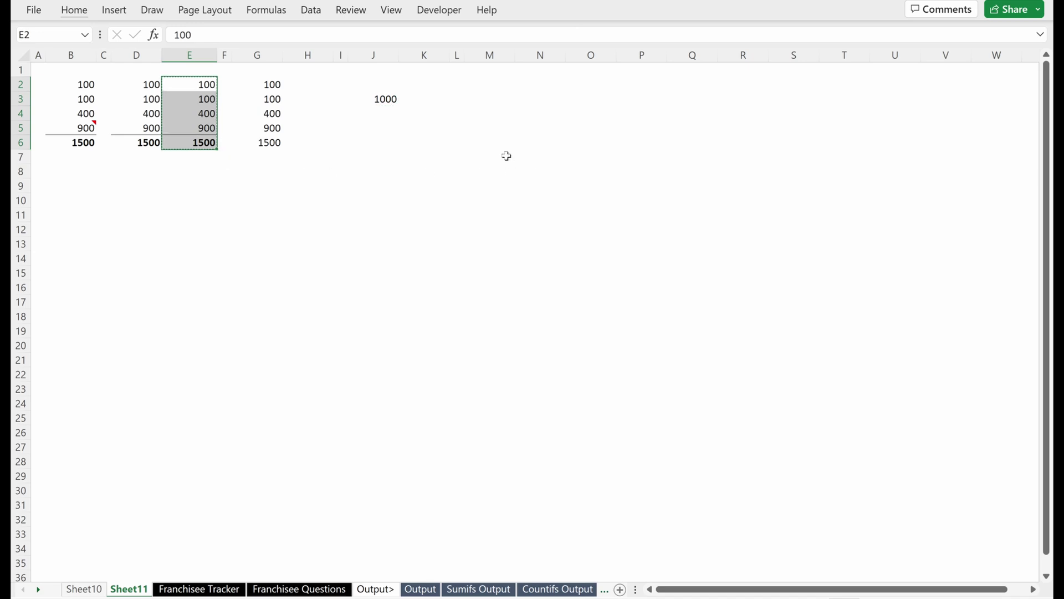
{"action": "left_click", "coordinate": [506, 156]}
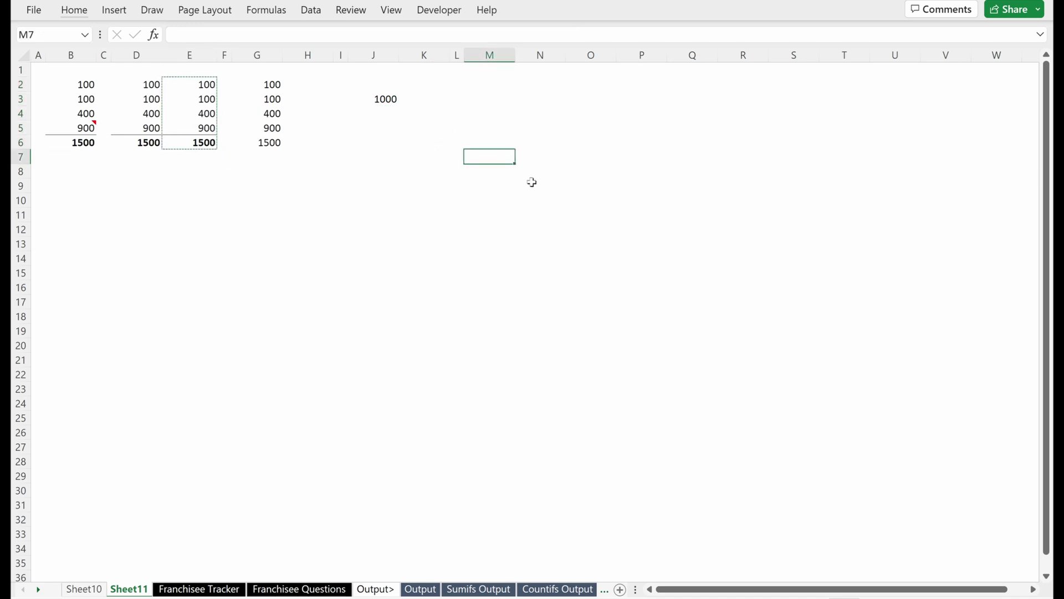
{"action": "key", "text": "ctrl+alt+v"}
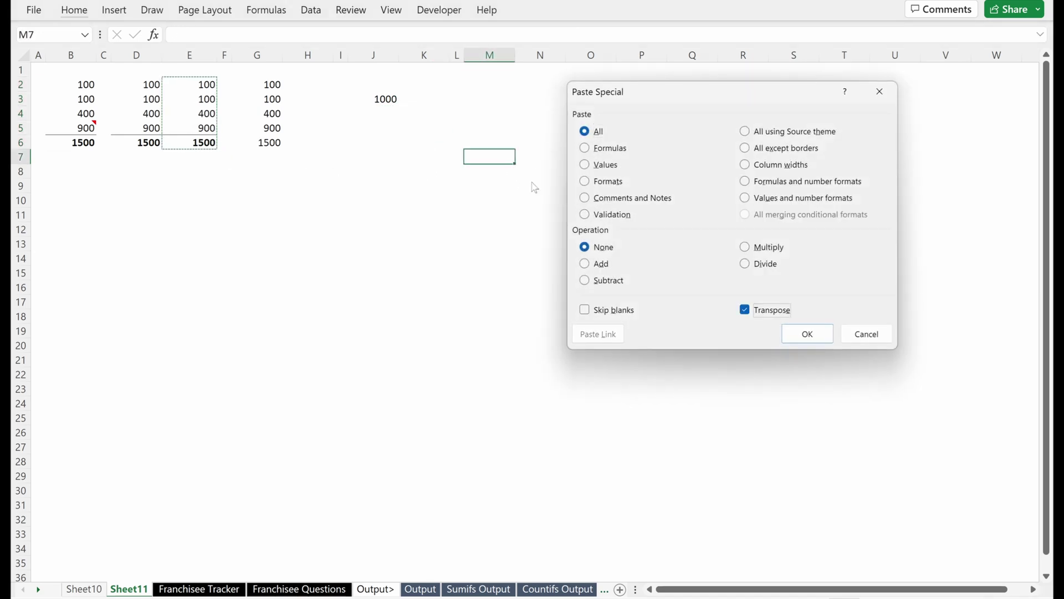
{"action": "key", "text": "Return"}
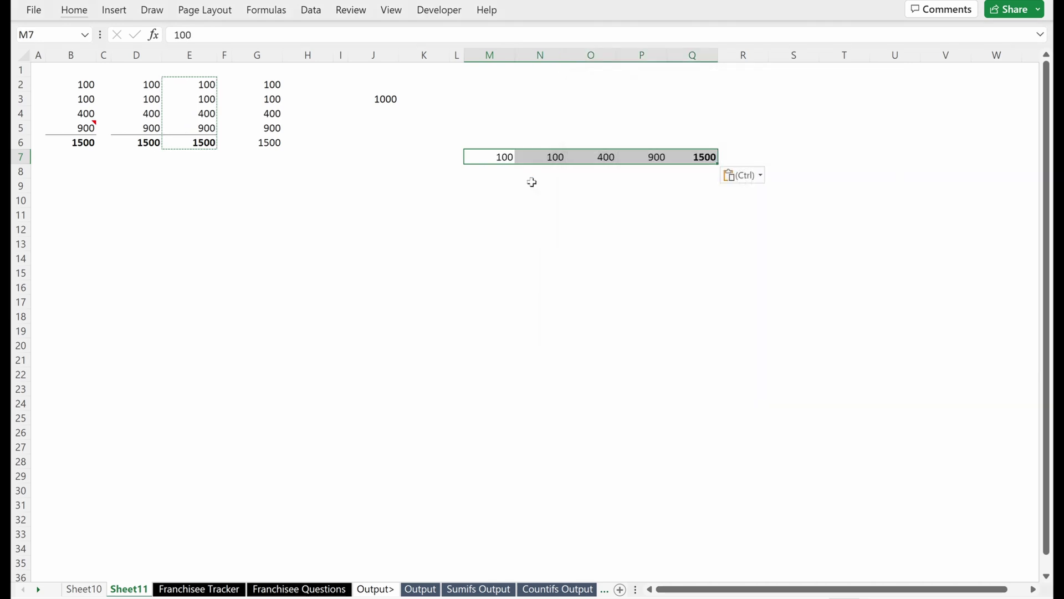
Step: Select source E2:E6, then the pasted row M7:Q7, to compare them
{"action": "key", "text": "Home"}
{"action": "key", "text": "Right"}
{"action": "key", "text": "Up"}
{"action": "key", "text": "Right"}
{"action": "key", "text": "Right"}
{"action": "key", "text": "Right"}
{"action": "key", "text": "ctrl+shift+Up"}
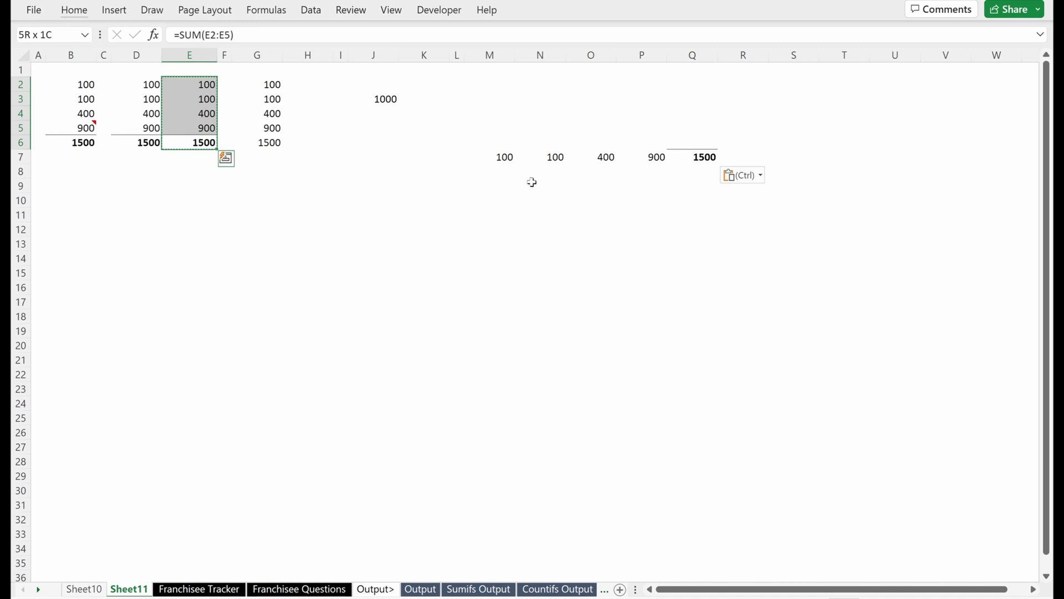
{"action": "key", "text": "Right"}
{"action": "key", "text": "Right"}
{"action": "key", "text": "Right"}
{"action": "key", "text": "Right"}
{"action": "key", "text": "Right"}
{"action": "key", "text": "Down"}
{"action": "key", "text": "Right"}
{"action": "key", "text": "Right"}
{"action": "key", "text": "Right"}
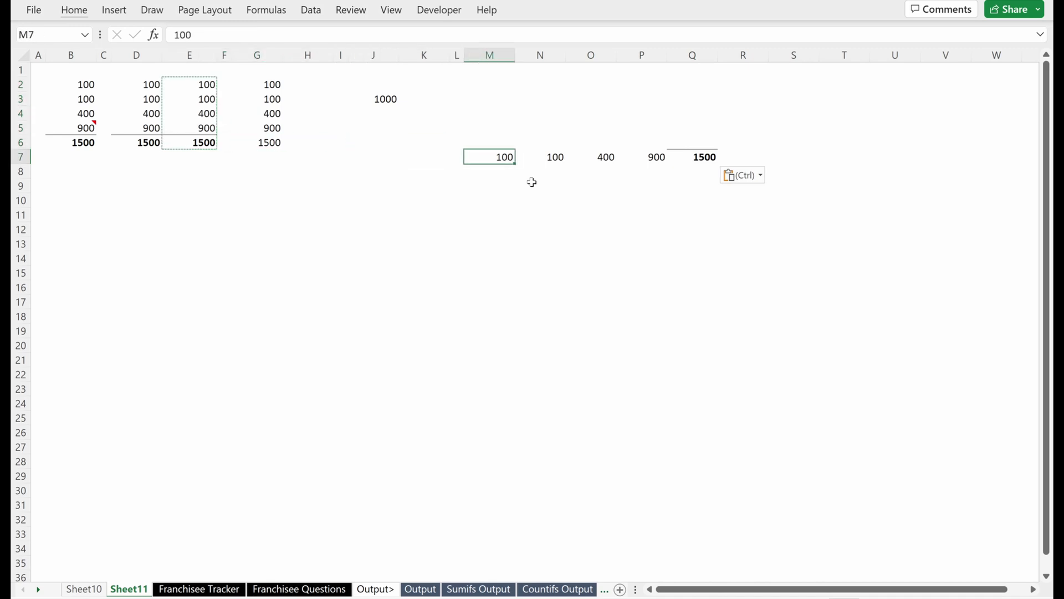
{"action": "key", "text": "ctrl+shift+Right"}
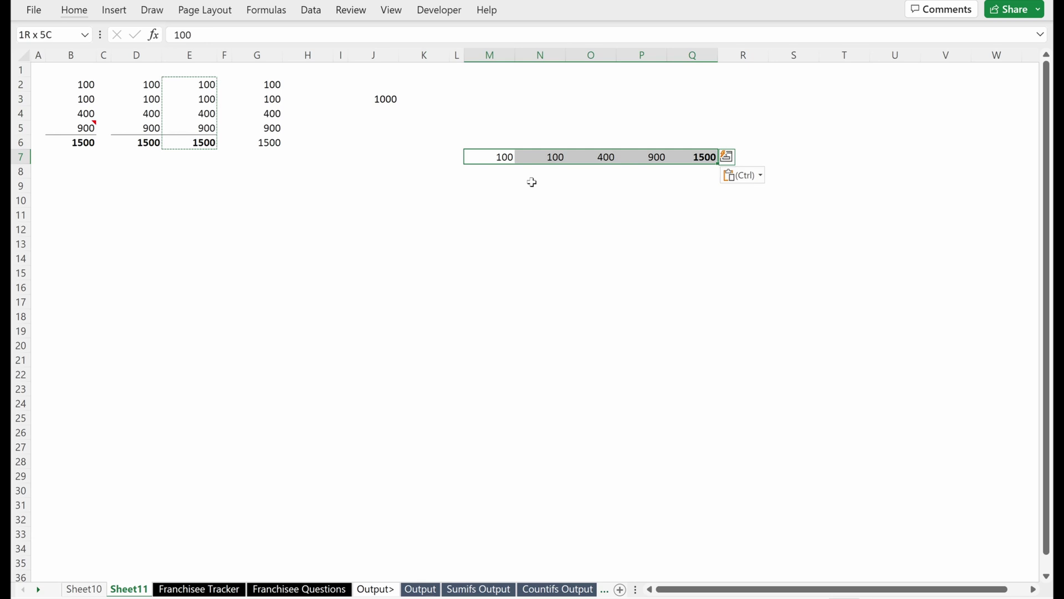
Step: Check that Q7 holds =SUM(M7:P7) totalling 1500, leaving it unchanged
{"action": "key", "text": "Right"}
{"action": "key", "text": "Right"}
{"action": "key", "text": "Right"}
{"action": "key", "text": "Right"}
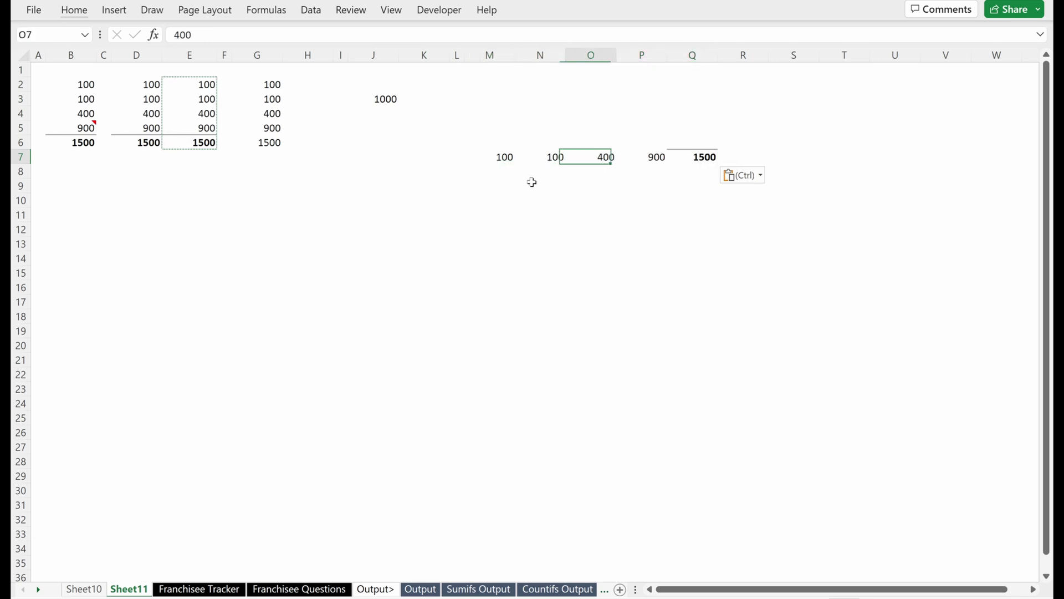
{"action": "key", "text": "F2"}
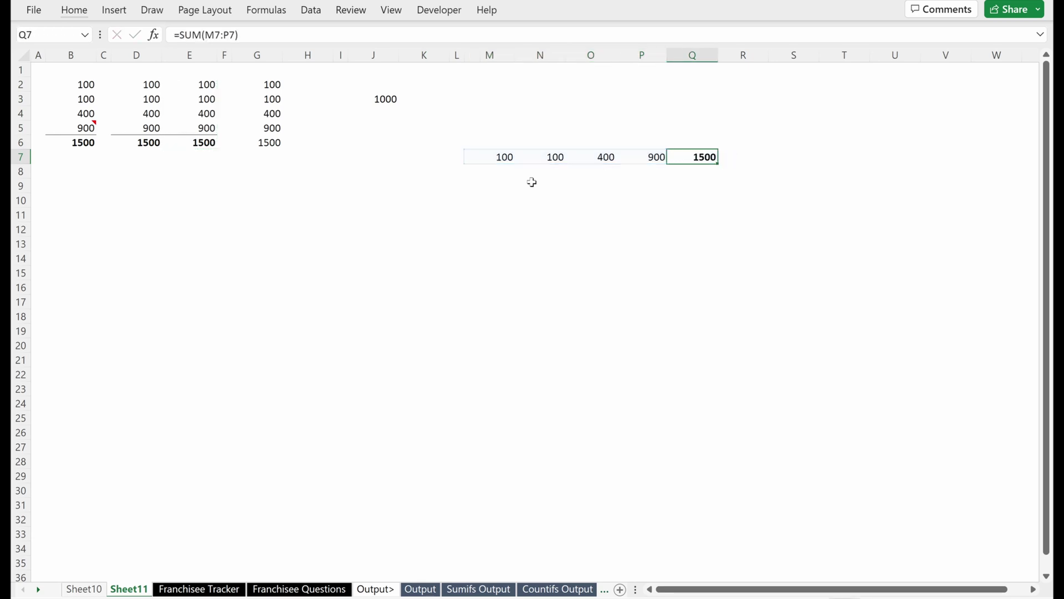
{"action": "key", "text": "Escape"}
{"action": "key", "text": "Left"}
{"action": "key", "text": "Left"}
{"action": "key", "text": "Left"}
{"action": "key", "text": "Left"}
{"action": "key", "text": "Right"}
{"action": "key", "text": "Right"}
{"action": "key", "text": "Right"}
{"action": "key", "text": "Right"}
{"action": "key", "text": "F2"}
{"action": "key", "text": "F2"}
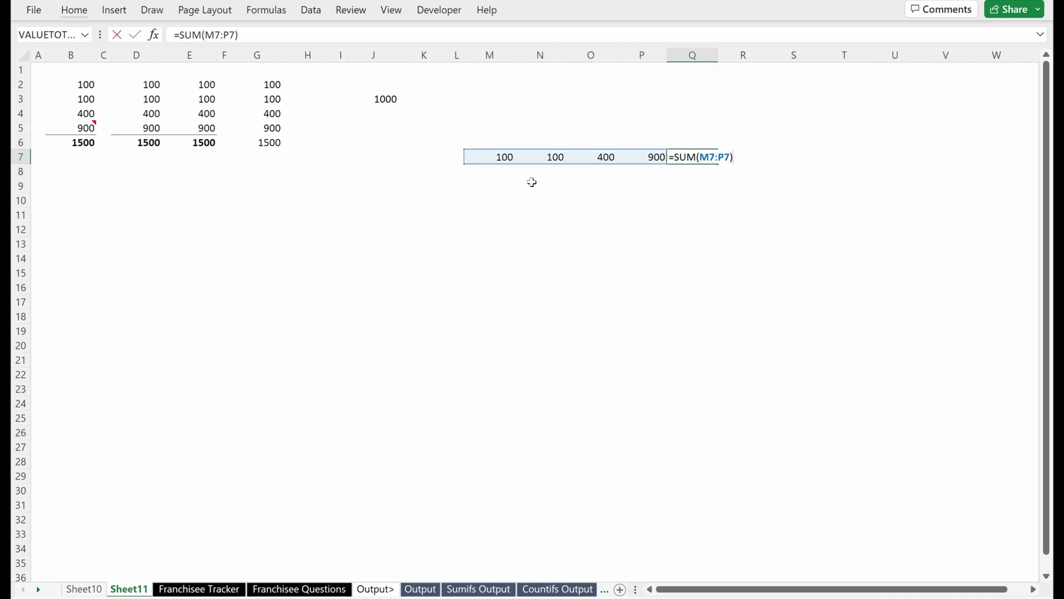
{"action": "key", "text": "Escape"}
{"action": "key", "text": "Left"}
{"action": "key", "text": "Right"}
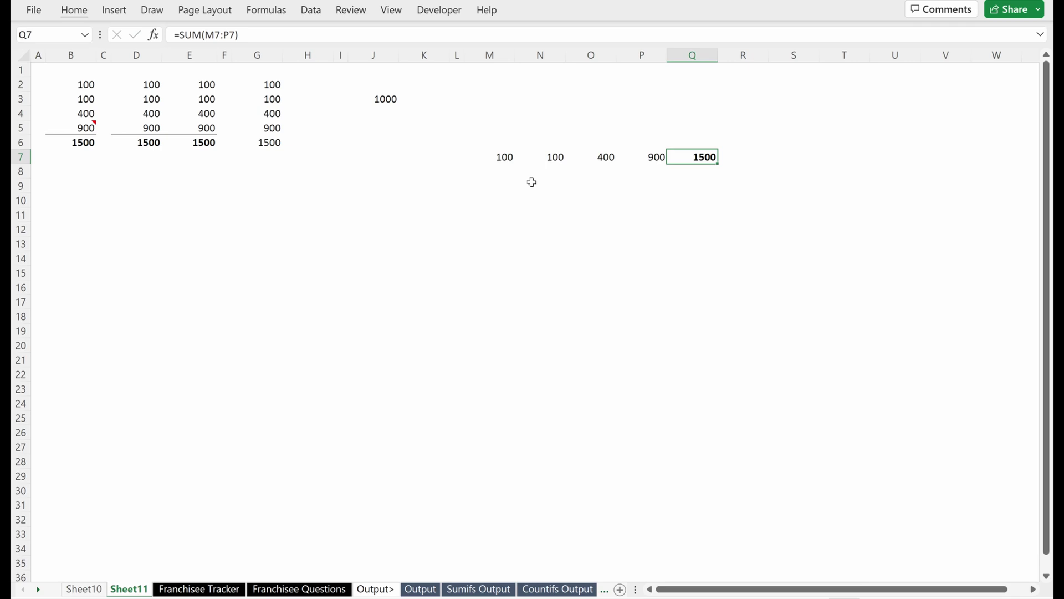
{"action": "key", "text": "Left"}
{"action": "key", "text": "Right"}
{"action": "key", "text": "F2"}
{"action": "key", "text": "Escape"}
{"action": "key", "text": "Left"}
{"action": "key", "text": "Left"}
{"action": "key", "text": "Left"}
{"action": "key", "text": "Left"}
{"action": "key", "text": "Left"}
{"action": "key", "text": "Left"}
{"action": "key", "text": "Left"}
{"action": "key", "text": "Left"}
{"action": "key", "text": "Left"}
{"action": "key", "text": "Left"}
{"action": "key", "text": "Left"}
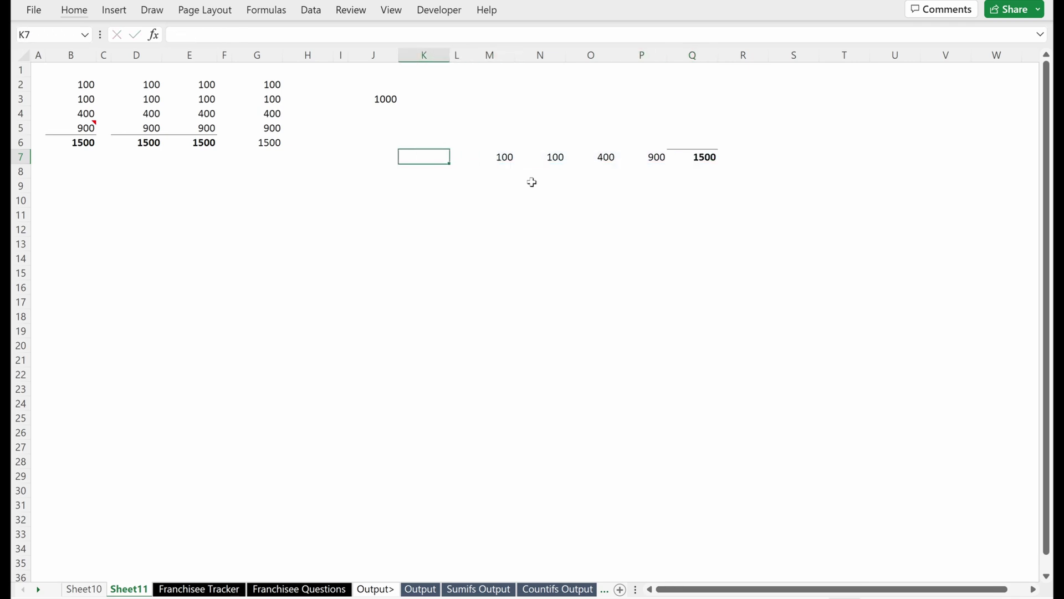
Step: Copy E2:E6 and paste it transposed as values only into M13:Q13
{"action": "key", "text": "Left"}
{"action": "key", "text": "Up"}
{"action": "key", "text": "shift+Up"}
{"action": "key", "text": "shift+Up"}
{"action": "key", "text": "shift+Up"}
{"action": "key", "text": "shift+Up"}
{"action": "key", "text": "ctrl+c"}
{"action": "key", "text": "Down"}
{"action": "key", "text": "Right"}
{"action": "key", "text": "Right"}
{"action": "key", "text": "Down"}
{"action": "key", "text": "Right"}
{"action": "key", "text": "Down"}
{"action": "key", "text": "Right"}
{"action": "key", "text": "Right"}
{"action": "key", "text": "Right"}
{"action": "key", "text": "Down"}
{"action": "key", "text": "Right"}
{"action": "key", "text": "Down"}
{"action": "key", "text": "Down"}
{"action": "key", "text": "Right"}
{"action": "key", "text": "Down"}
{"action": "key", "text": "ctrl+alt+v"}
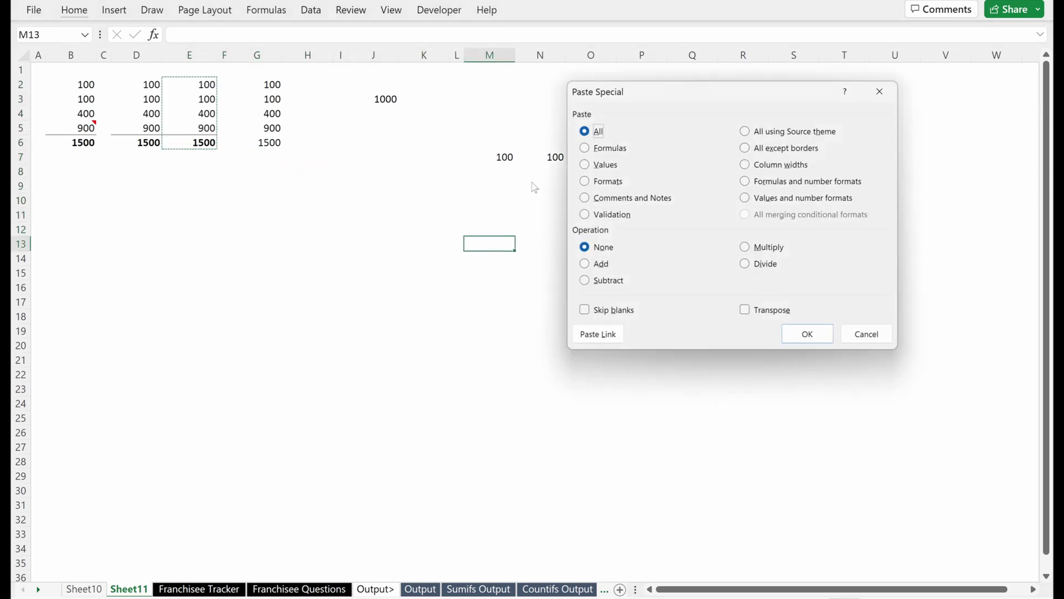
{"action": "key", "text": "v"}
{"action": "key", "text": "e"}
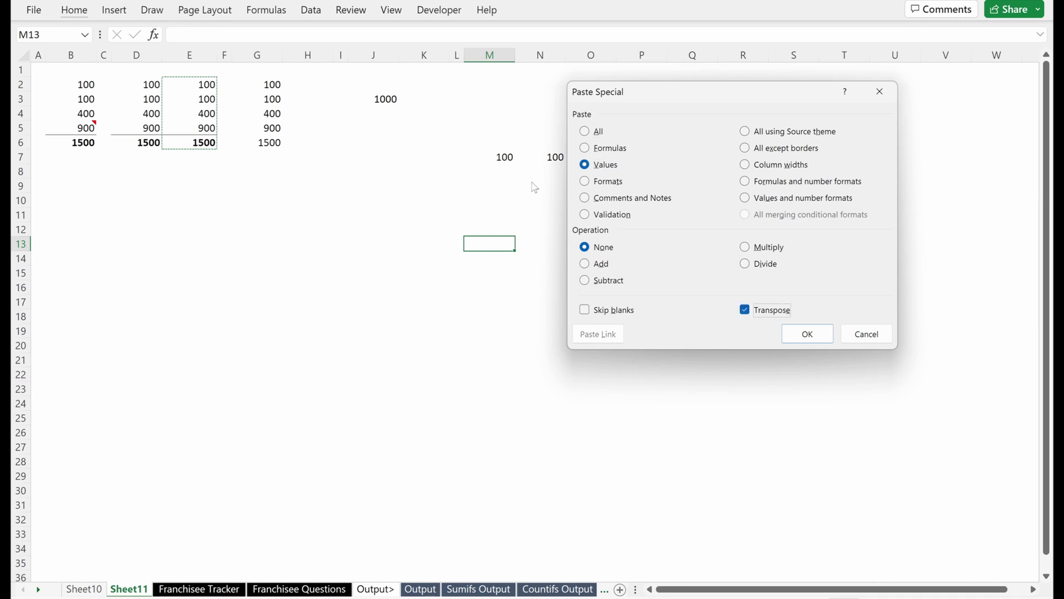
{"action": "key", "text": "Return"}
{"action": "key", "text": "Right"}
{"action": "key", "text": "Escape"}
{"action": "key", "text": "Right"}
{"action": "key", "text": "Right"}
{"action": "key", "text": "Right"}
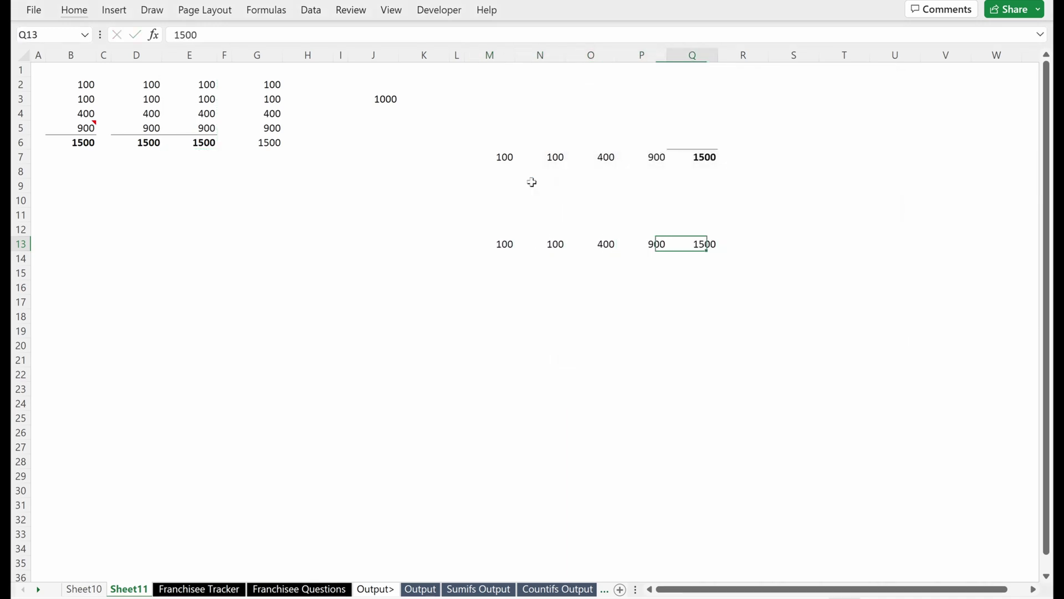
Step: Copy E2:E6 again and paste only its formats, transposed, into M15:Q15
{"action": "left_click_drag", "start_coordinate": [211, 87], "coordinate": [207, 142]}
{"action": "key", "text": "ctrl+c"}
{"action": "left_click", "coordinate": [505, 275]}
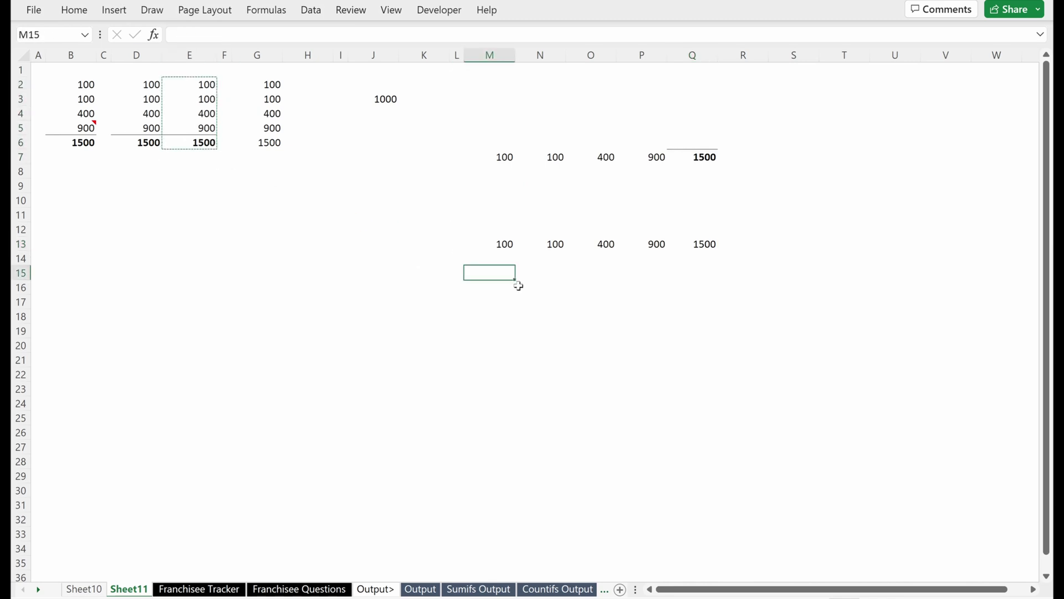
{"action": "key", "text": "ctrl+alt+v"}
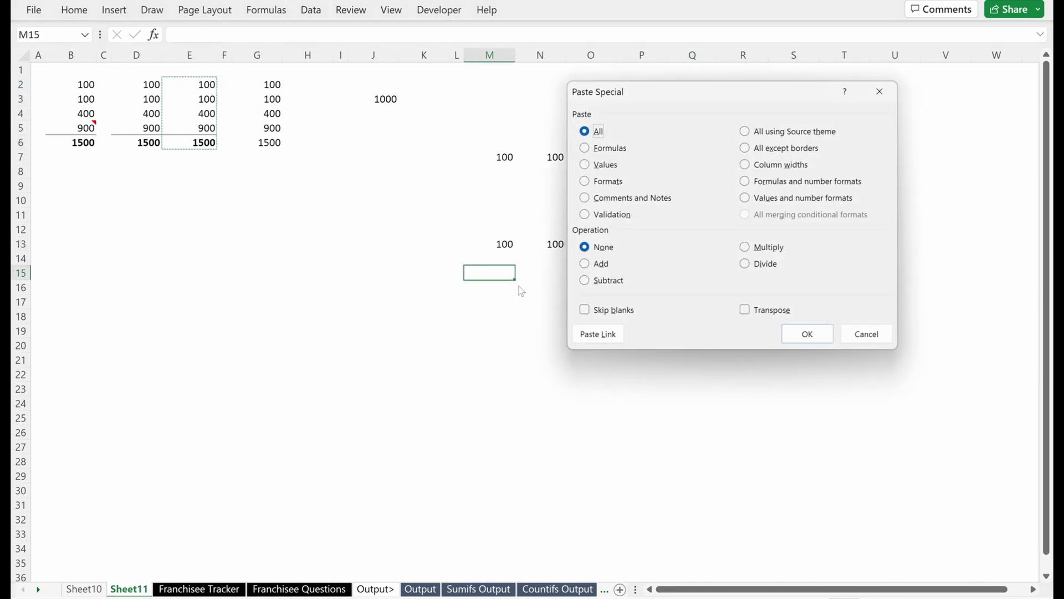
{"action": "key", "text": "t"}
{"action": "key", "text": "e"}
{"action": "key", "text": "Return"}
Step: Enter 90 in Q15 to test the pasted formatting
{"action": "key", "text": "Right"}
{"action": "key", "text": "Right"}
{"action": "key", "text": "Right"}
{"action": "key", "text": "Right"}
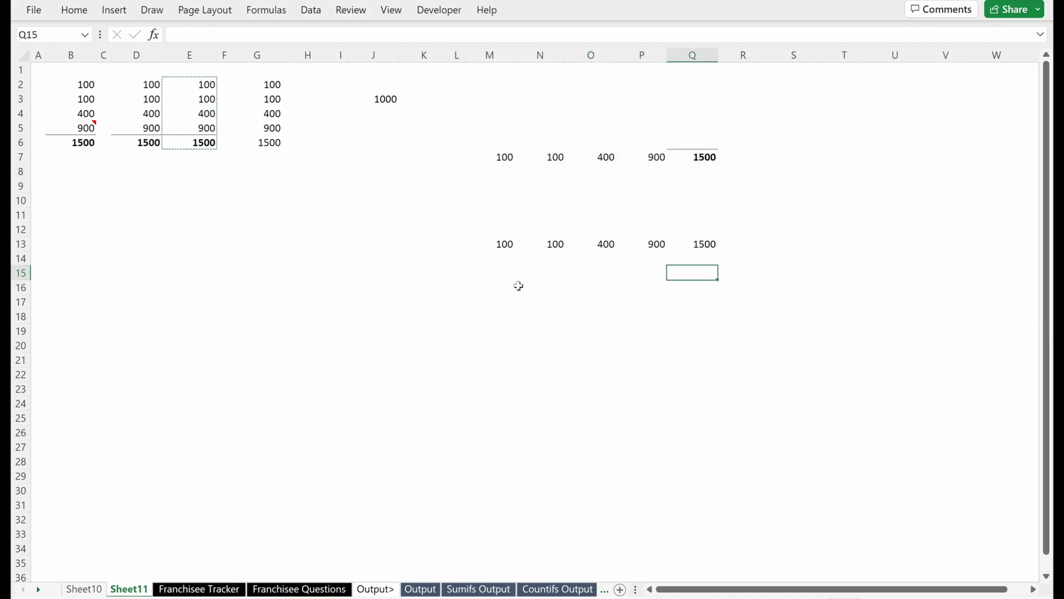
{"action": "type", "text": "90"}
{"action": "key", "text": "Return"}
{"action": "key", "text": "Up"}
{"action": "key", "text": "F2"}
{"action": "key", "text": "Escape"}
{"action": "key", "text": "Left"}
{"action": "key", "text": "Left"}
{"action": "key", "text": "Left"}
{"action": "key", "text": "Left"}
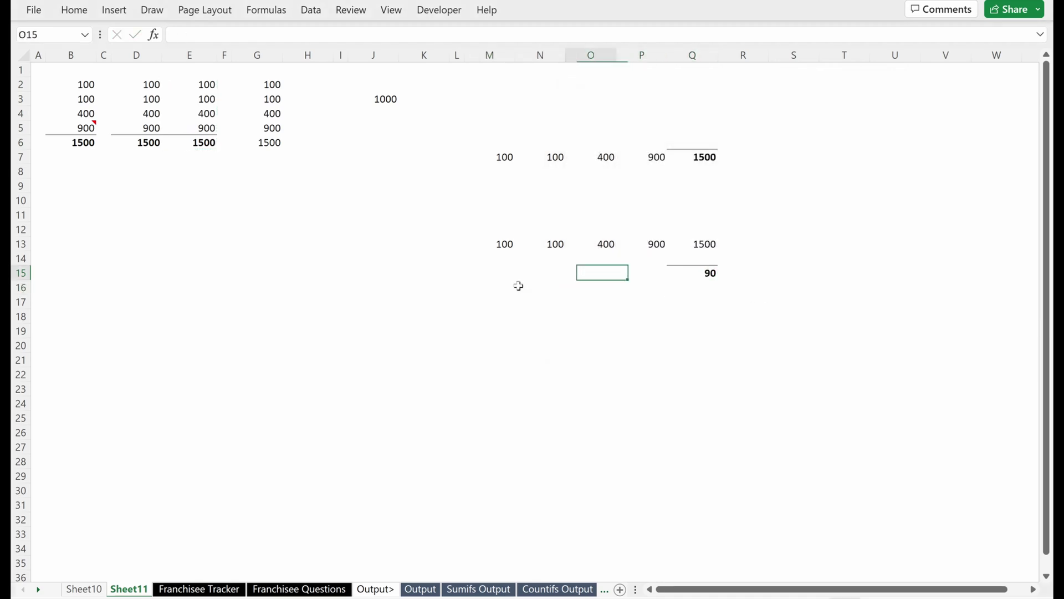
Step: Delete columns M:Q to remove the test pastes
{"action": "key", "text": "ctrl+space"}
{"action": "key", "text": "shift+Right"}
{"action": "key", "text": "Right"}
{"action": "key", "text": "shift+Right"}
{"action": "key", "text": "shift+Right"}
{"action": "key", "text": "alt+h"}
{"action": "key", "text": "d"}
{"action": "key", "text": "c"}
{"action": "key", "text": "Home"}
Step: Copy B2:B6 and select D8 as the paste destination
{"action": "key", "text": "ctrl+Home"}
{"action": "key", "text": "Right"}
{"action": "key", "text": "Down"}
{"action": "key", "text": "Right"}
{"action": "key", "text": "Down"}
{"action": "key", "text": "Left"}
{"action": "key", "text": "Up"}
{"action": "key", "text": "shift+Down"}
{"action": "key", "text": "shift+Down"}
{"action": "key", "text": "shift+Down"}
{"action": "key", "text": "shift+Down"}
{"action": "key", "text": "ctrl+c"}
{"action": "key", "text": "Right"}
{"action": "key", "text": "Down"}
{"action": "key", "text": "Right"}
{"action": "key", "text": "Down"}
{"action": "key", "text": "Down"}
Step: Open Paste Special at D8 with Ctrl+Alt+V for the copied B2:B6 list
{"action": "key", "text": "ctrl+alt+v"}
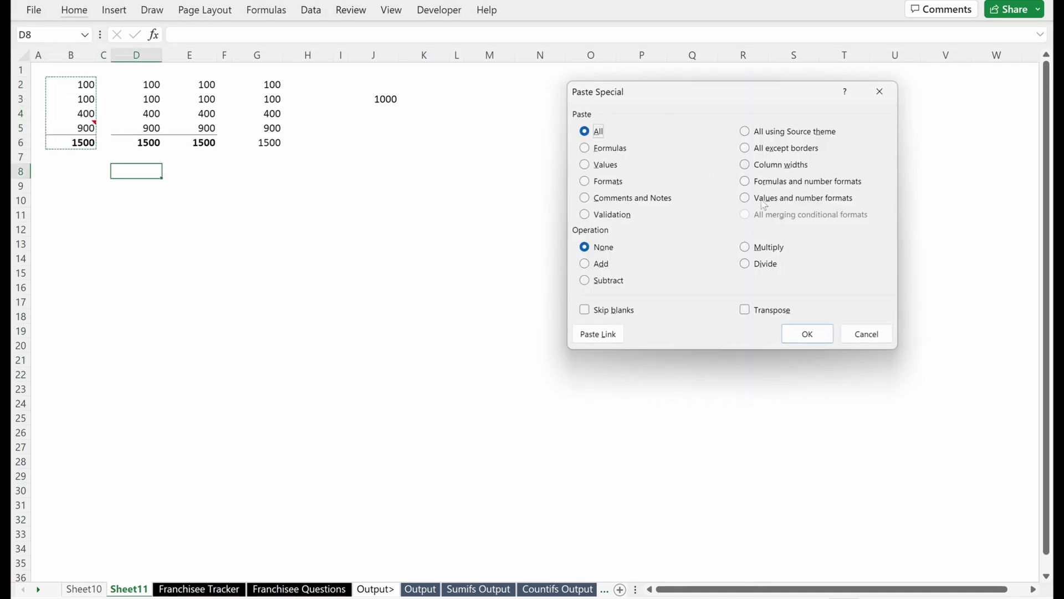